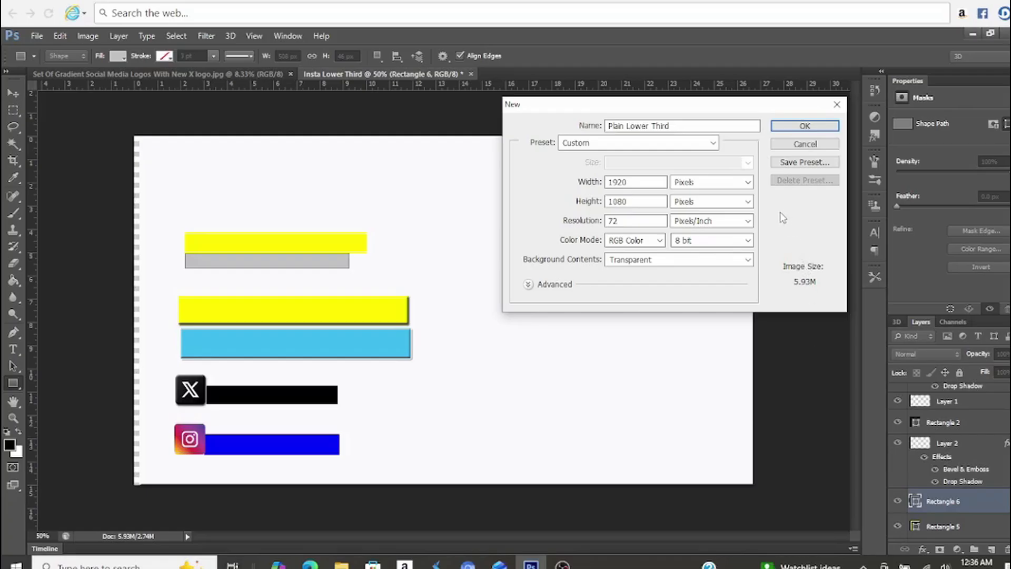
- Create the 1920 × 1080 px transparent document Plain Lower Third and draw a yellow rectangle about 682 × 72 px near its lower-left corner
{"action": "left_click", "coordinate": [817, 128]}
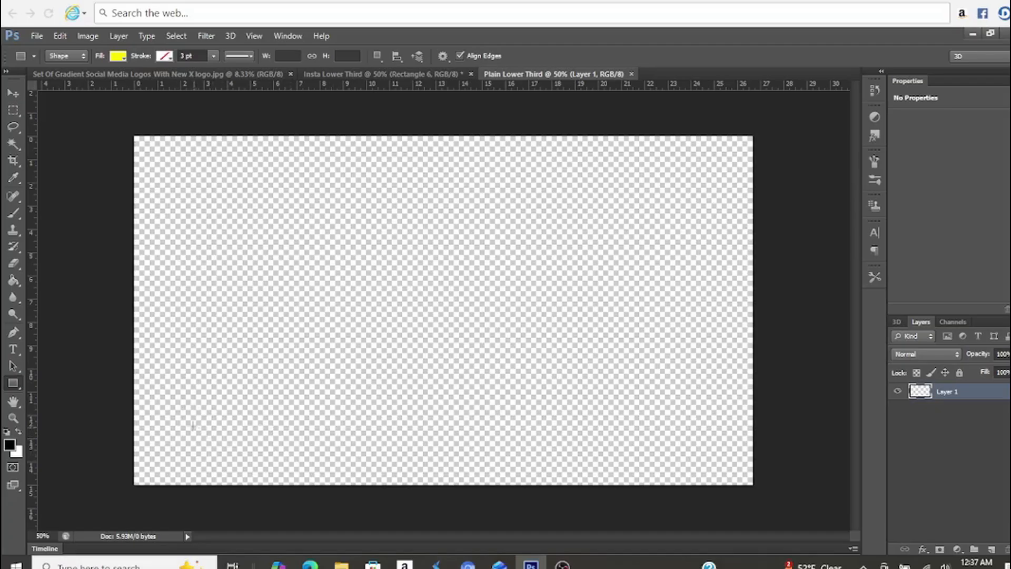
{"action": "left_click_drag", "start_coordinate": [161, 431], "coordinate": [382, 455]}
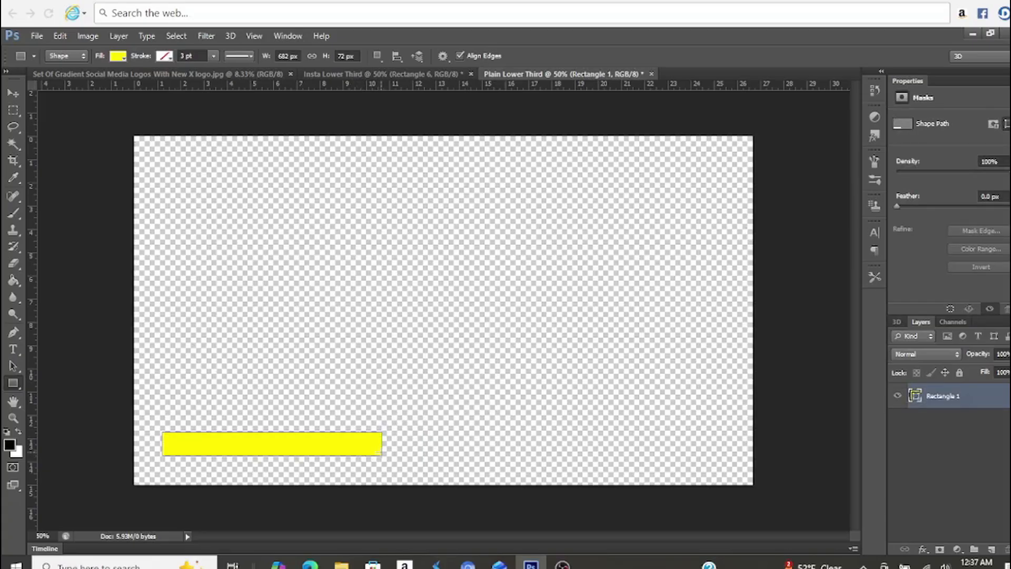
- Add Bevel & Emboss and Drop Shadow effects to the yellow rectangle
{"action": "left_click", "coordinate": [923, 550]}
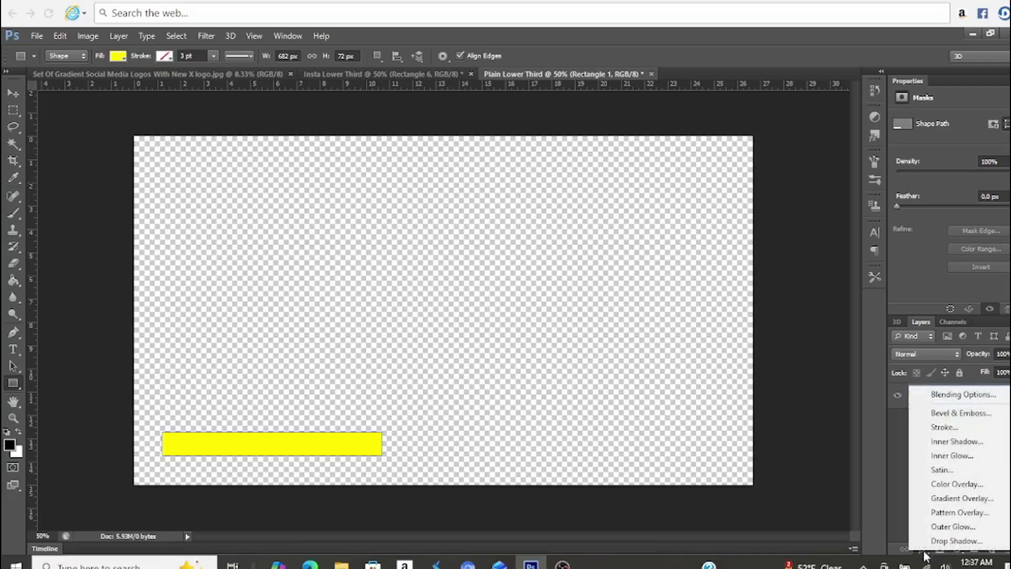
{"action": "left_click", "coordinate": [940, 414]}
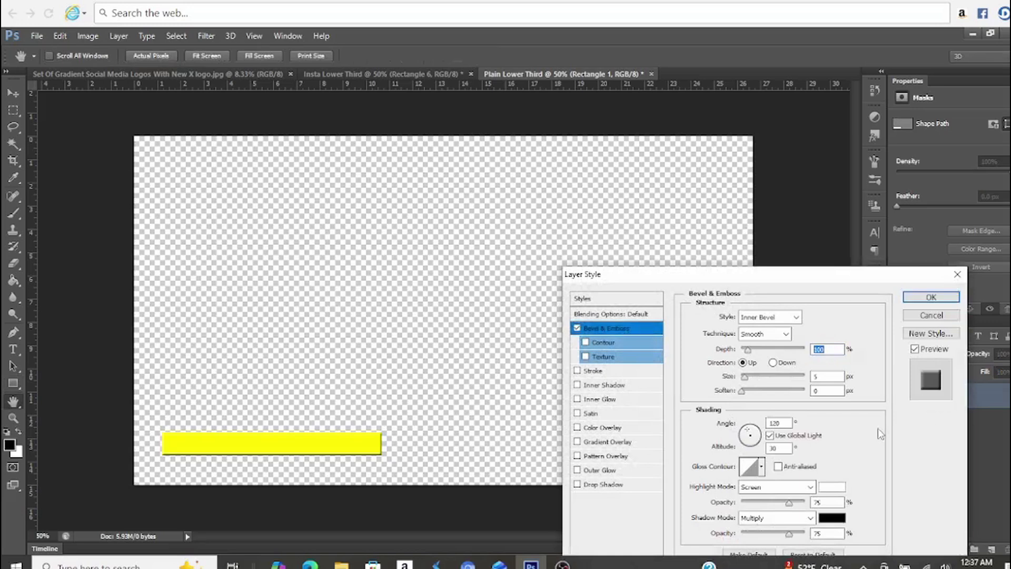
{"action": "left_click", "coordinate": [578, 485]}
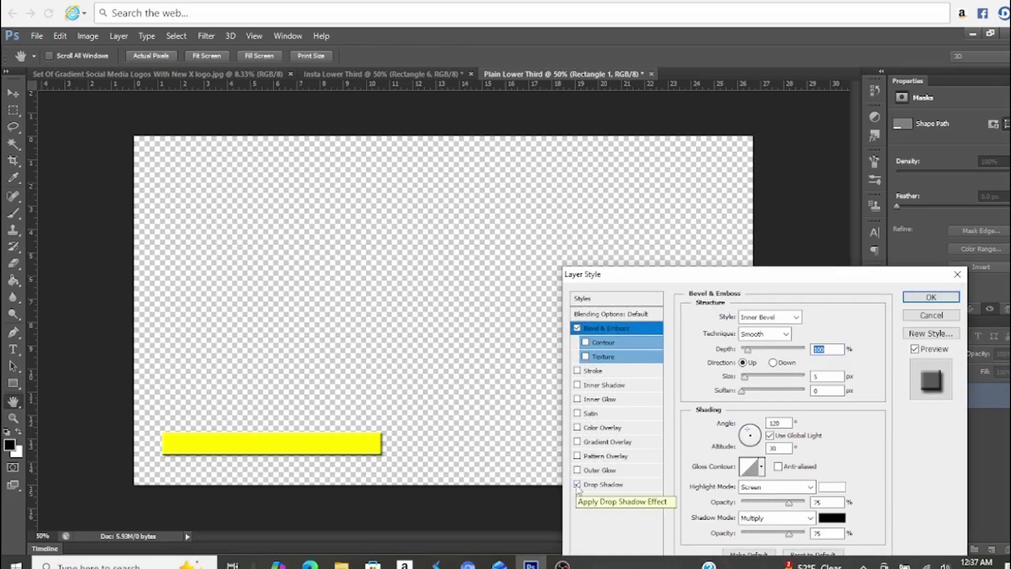
- Try a 6 px black outside stroke on the rectangle, turn it off, and apply the layer style
{"action": "left_click", "coordinate": [578, 371]}
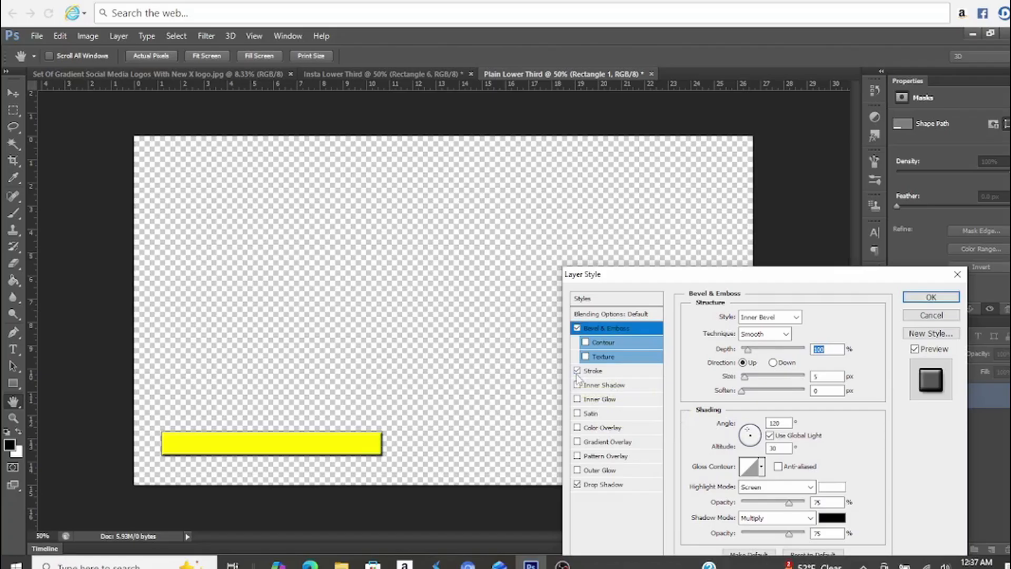
{"action": "left_click", "coordinate": [591, 372]}
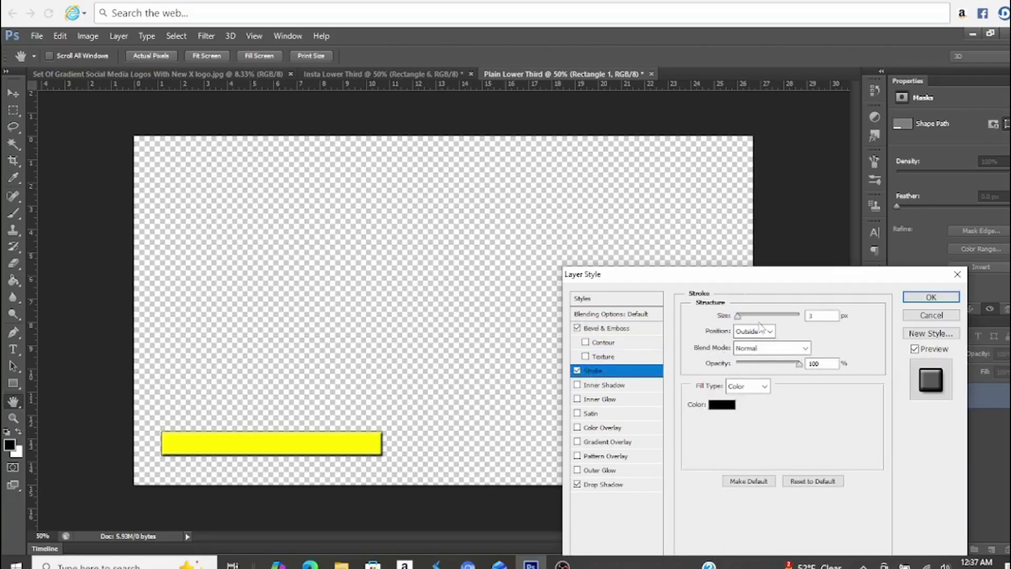
{"action": "left_click_drag", "start_coordinate": [736, 317], "coordinate": [740, 322]}
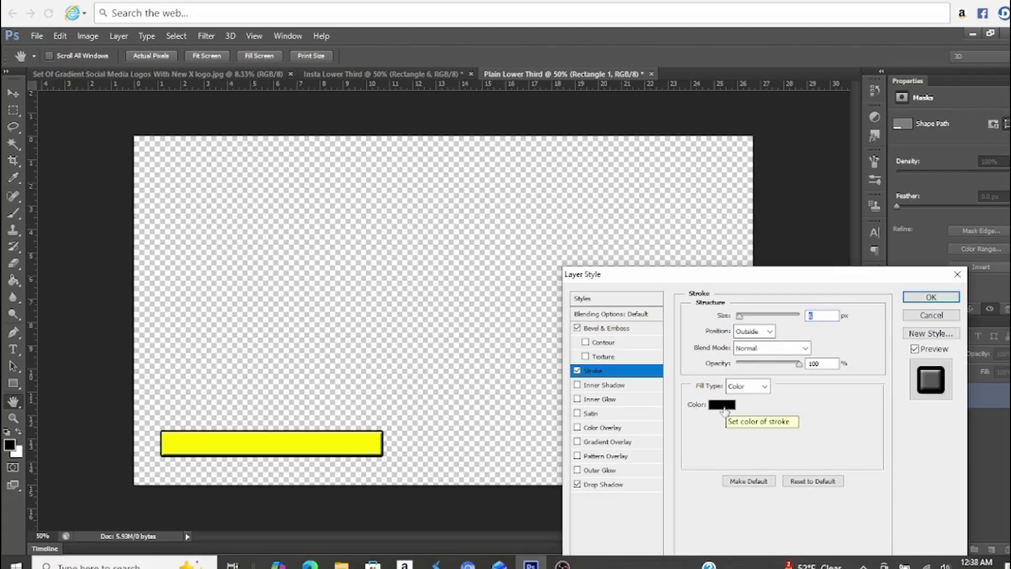
{"action": "left_click", "coordinate": [576, 371]}
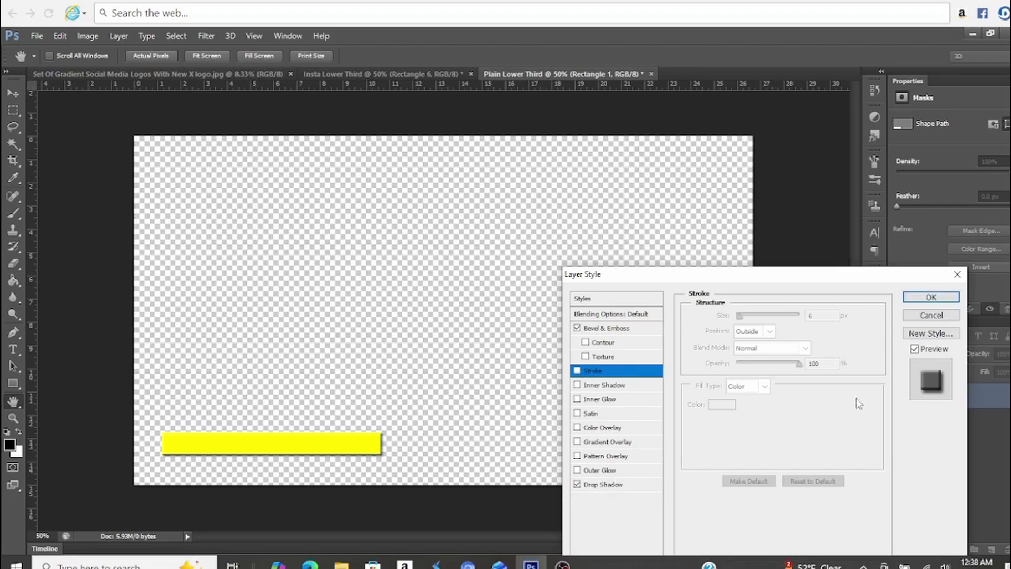
{"action": "left_click", "coordinate": [916, 297]}
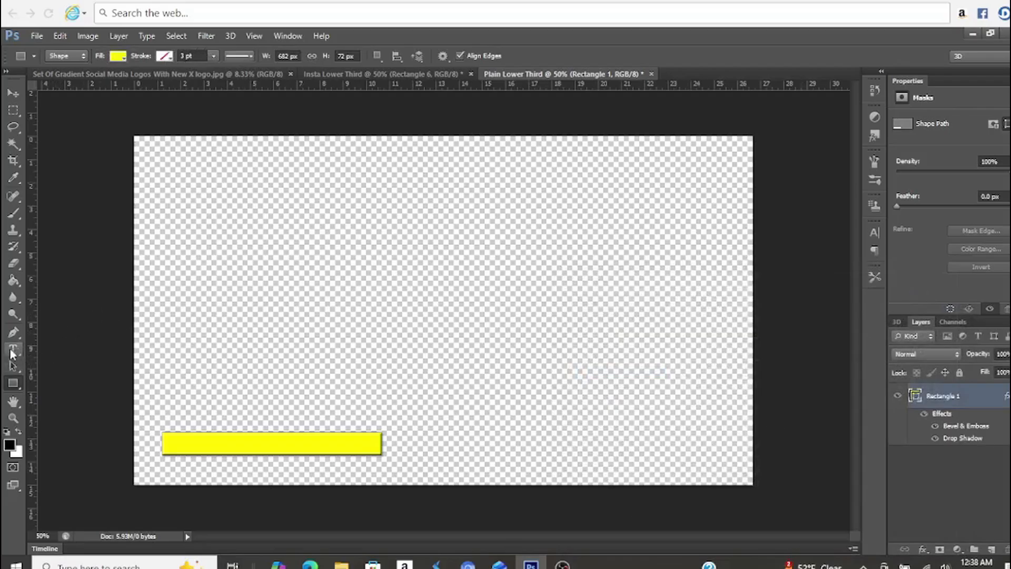
- Add a text with the presenter's name and ToGraphic4U on the yellow rectangle in 36 pt Freehand521 BT
{"action": "left_click", "coordinate": [13, 350]}
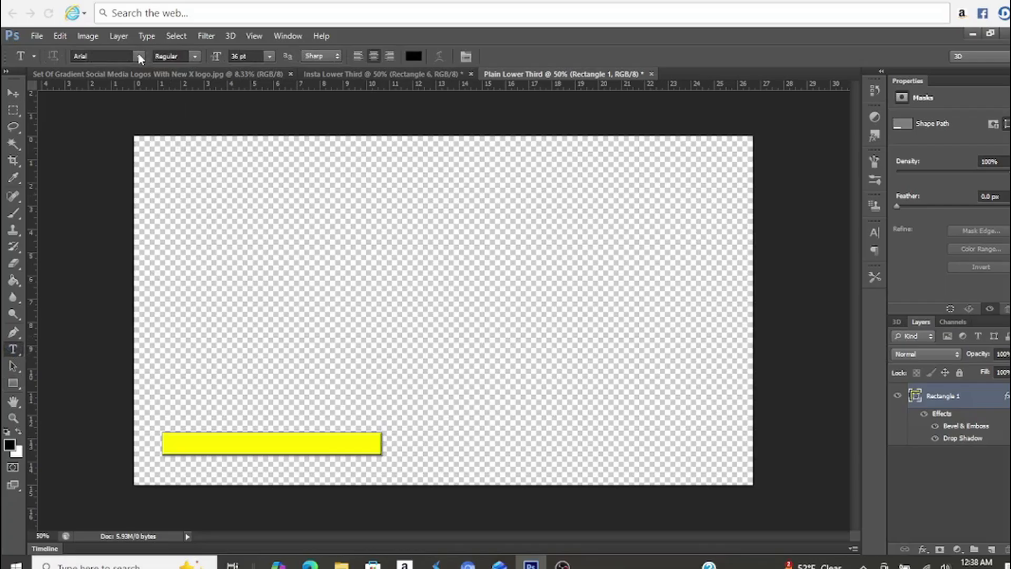
{"action": "left_click", "coordinate": [140, 57]}
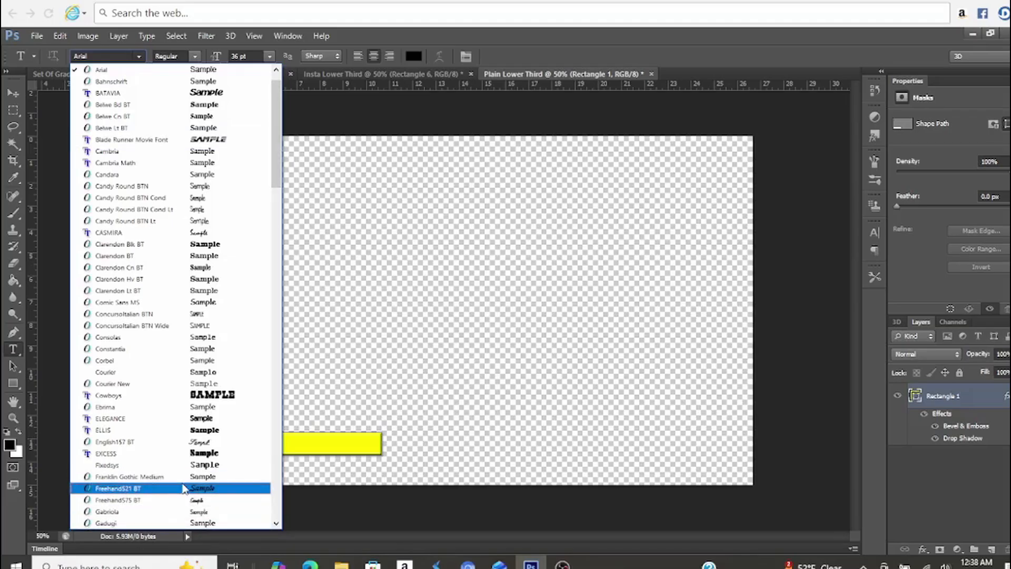
{"action": "left_click", "coordinate": [203, 488]}
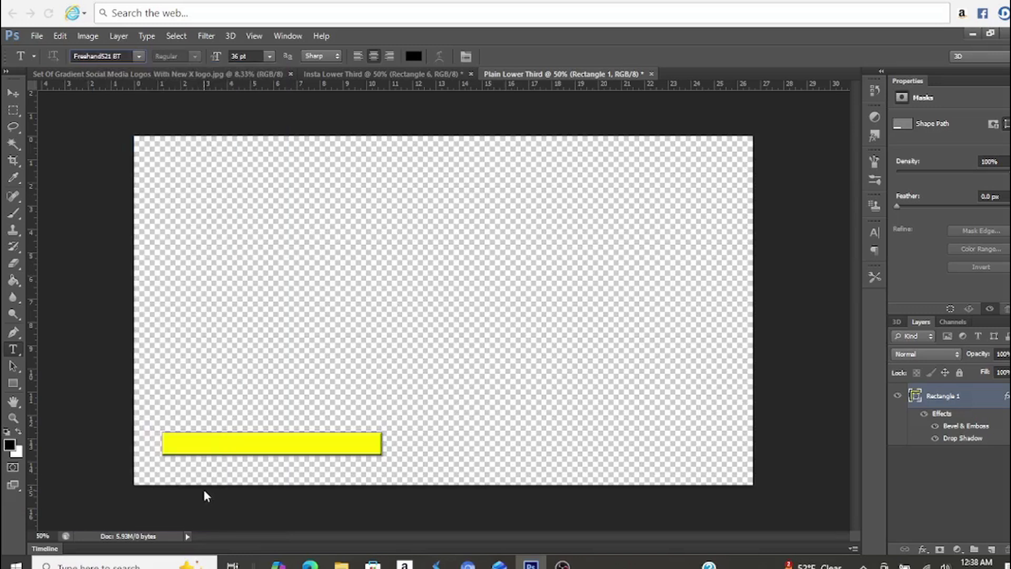
{"action": "left_click", "coordinate": [272, 443]}
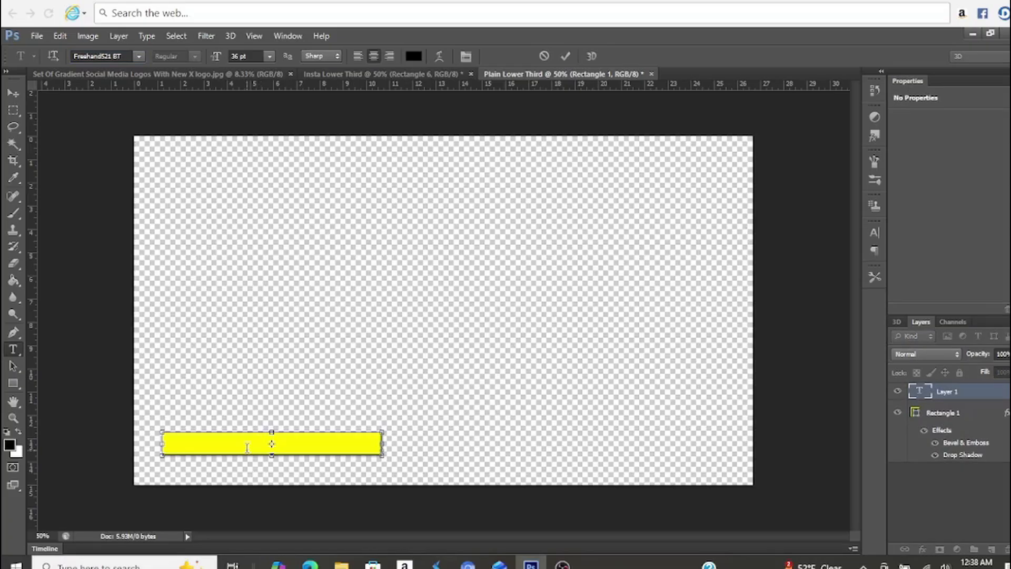
{"action": "type", "text": "C"}
{"action": "type", "text": "o"}
{"action": "type", "text": "y"}
{"action": "type", "text": ". Grac"}
{"action": "type", "text": "e"}
{"action": "type", "text": " -"}
{"action": "type", "text": " Joy"}
{"action": "type", "text": "raphic"}
{"action": "type", "text": "4U"}
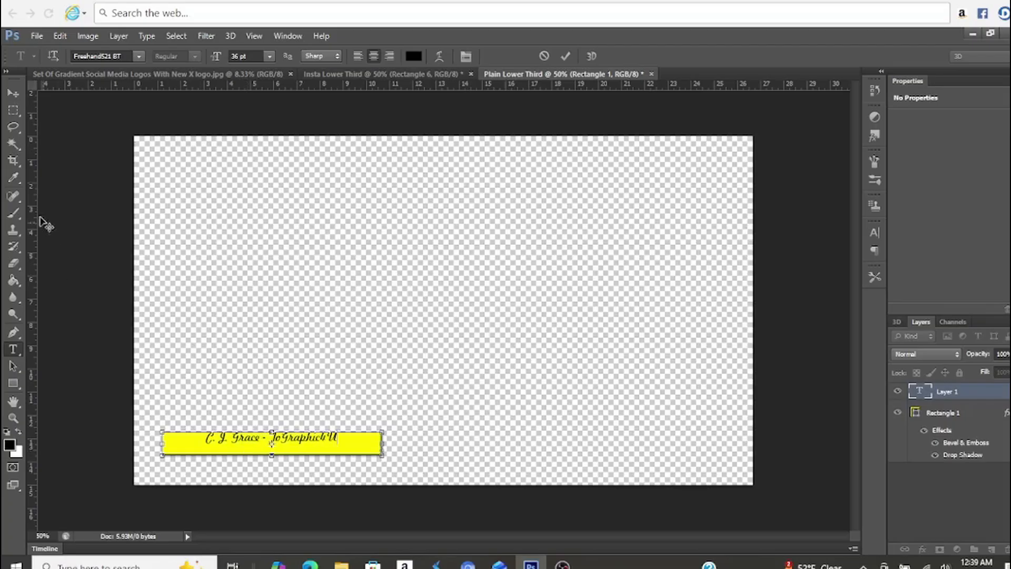
- Center the text better on the yellow rectangle, and delete the text layer
{"action": "left_click", "coordinate": [14, 93]}
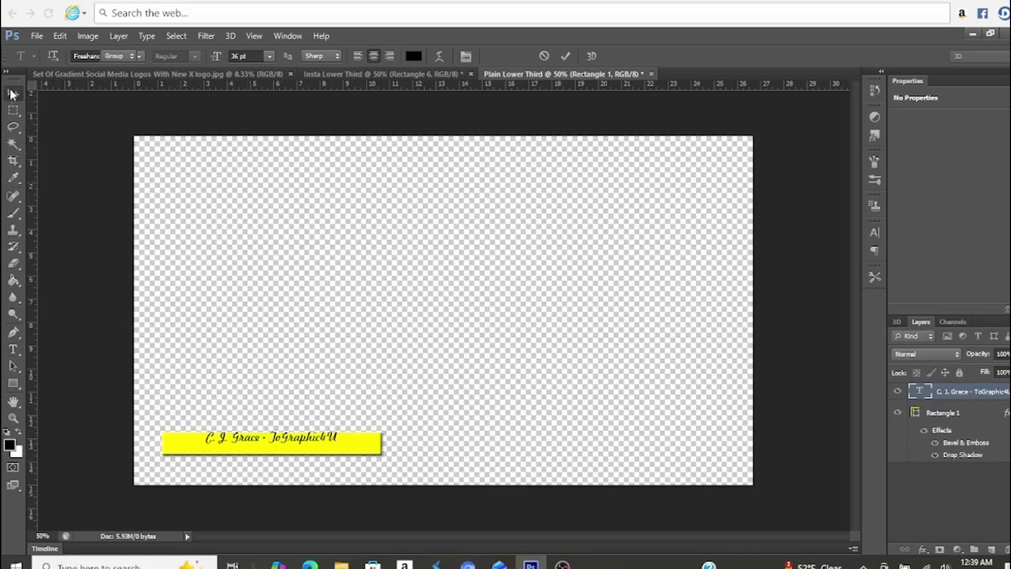
{"action": "left_click_drag", "start_coordinate": [292, 437], "coordinate": [283, 445]}
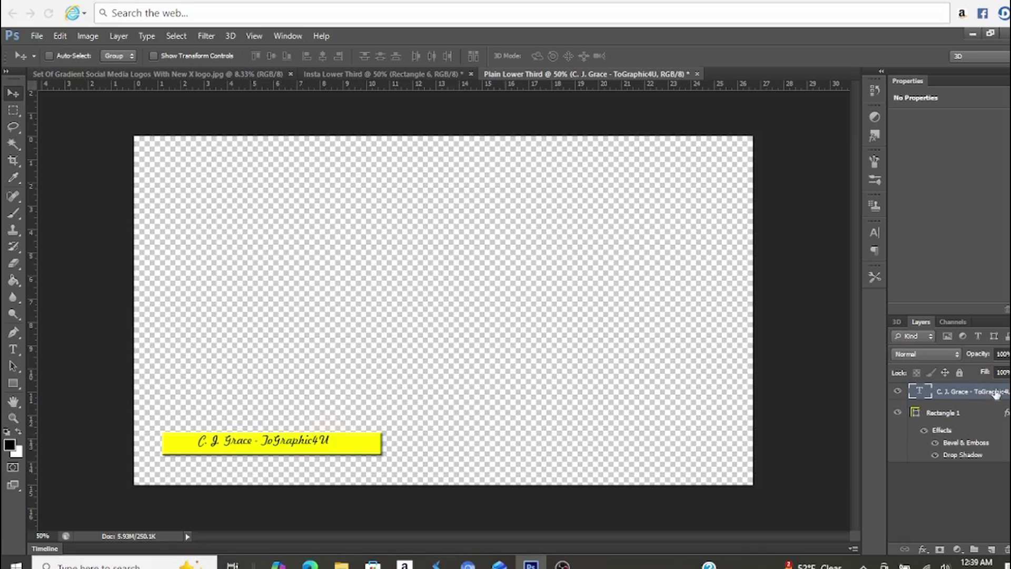
{"action": "left_click_drag", "start_coordinate": [995, 394], "coordinate": [1005, 549]}
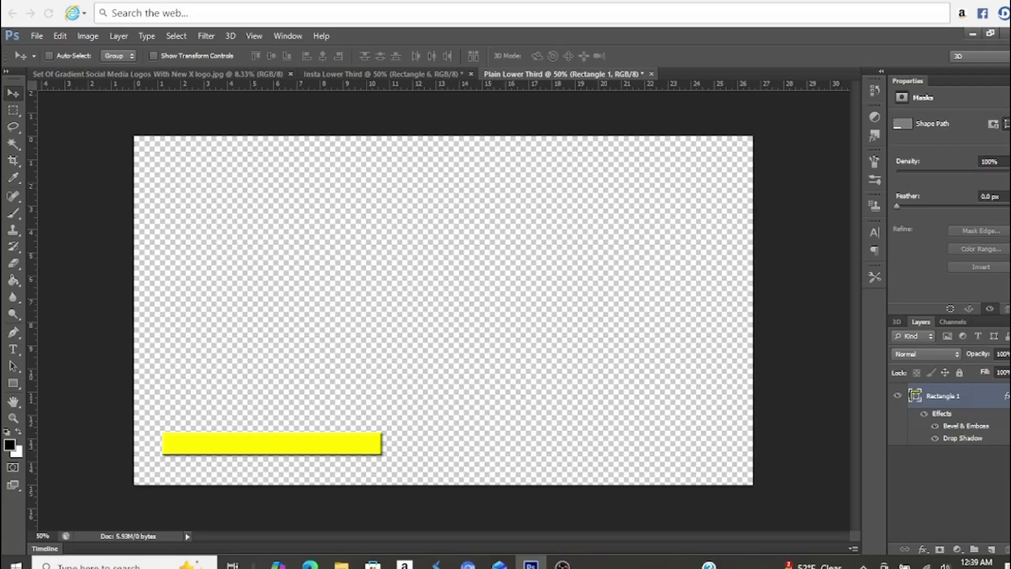
- Save the graphic as Plain Lower Third.png in the Pictures folder, with Smallest / Slow compression and no interlacing
{"action": "left_click", "coordinate": [37, 37]}
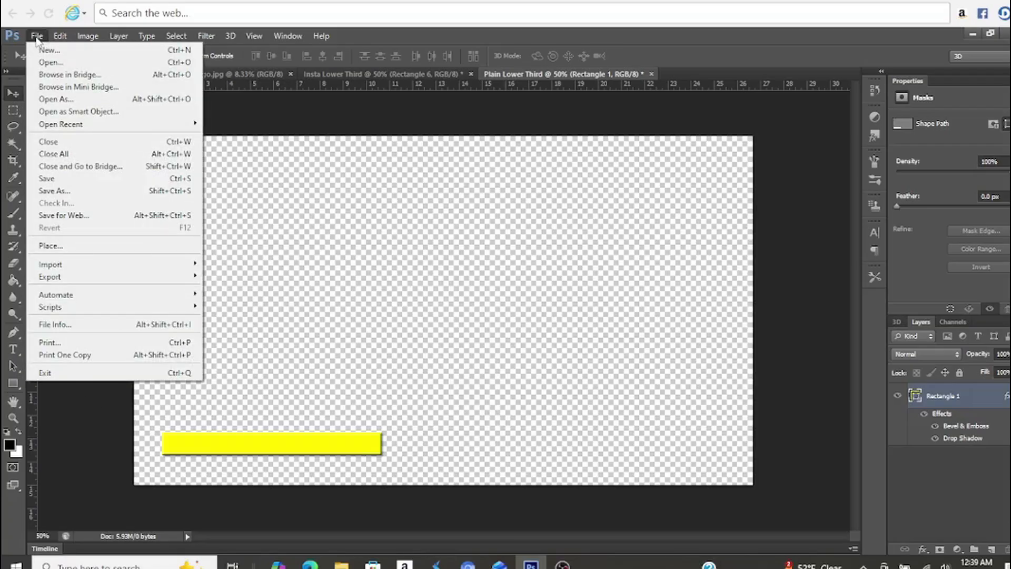
{"action": "left_click", "coordinate": [74, 195]}
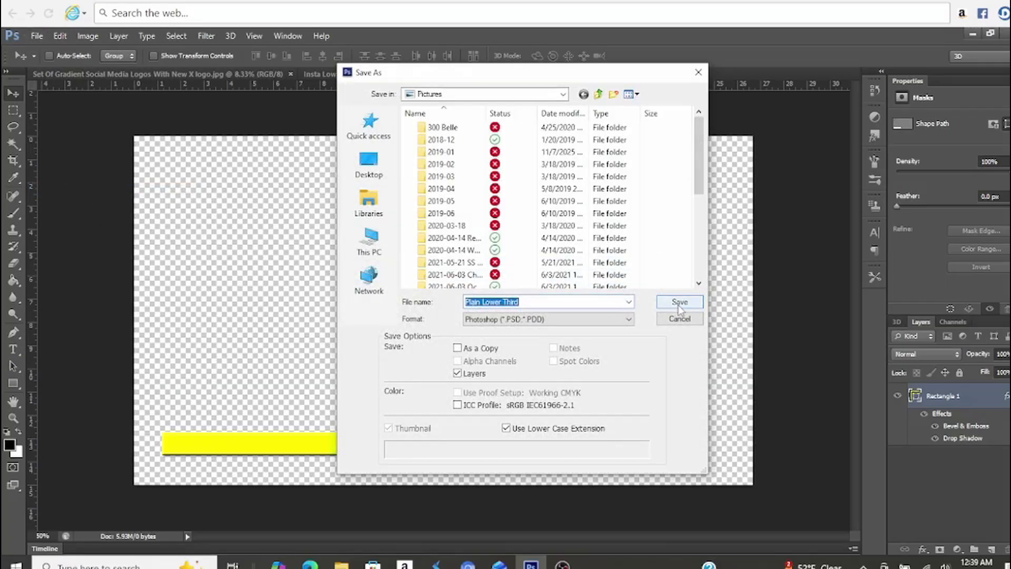
{"action": "left_click", "coordinate": [629, 319]}
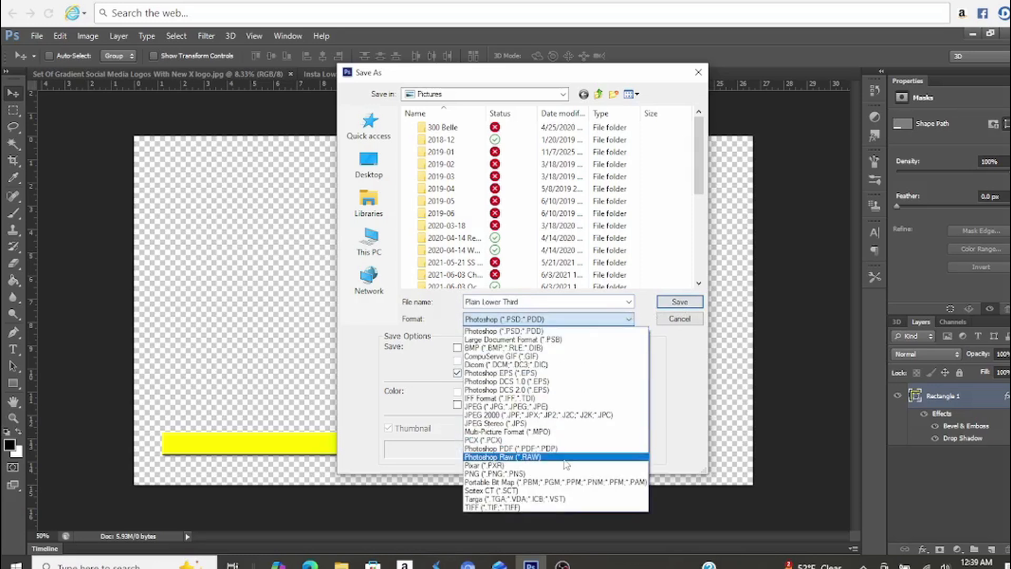
{"action": "left_click", "coordinate": [512, 474]}
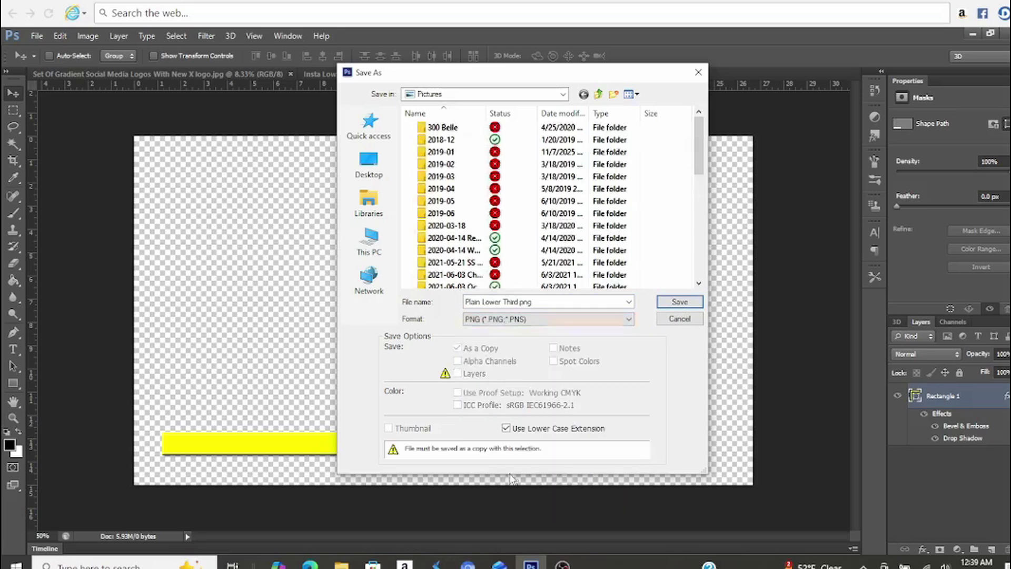
{"action": "left_click", "coordinate": [679, 304]}
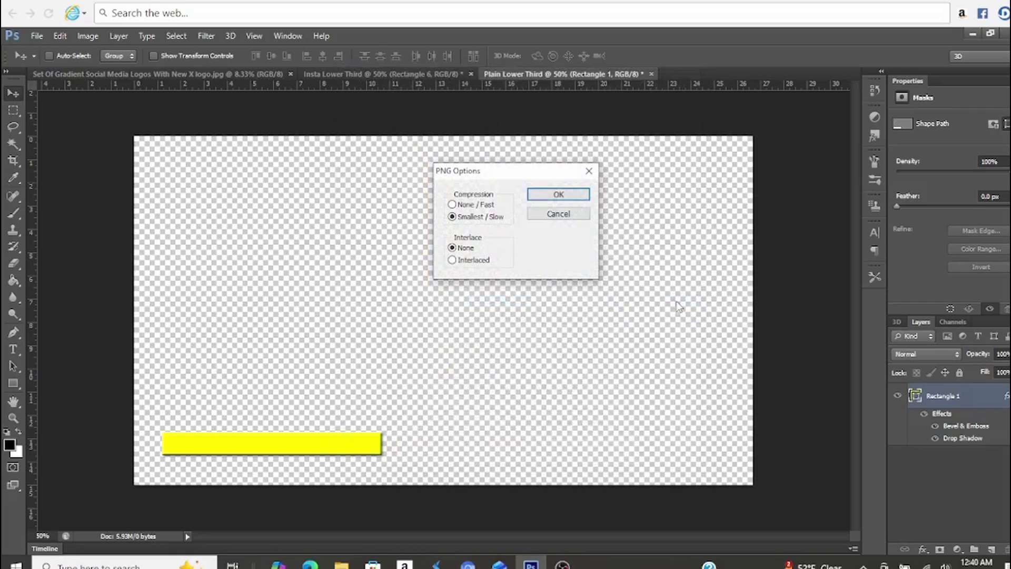
{"action": "left_click", "coordinate": [571, 196]}
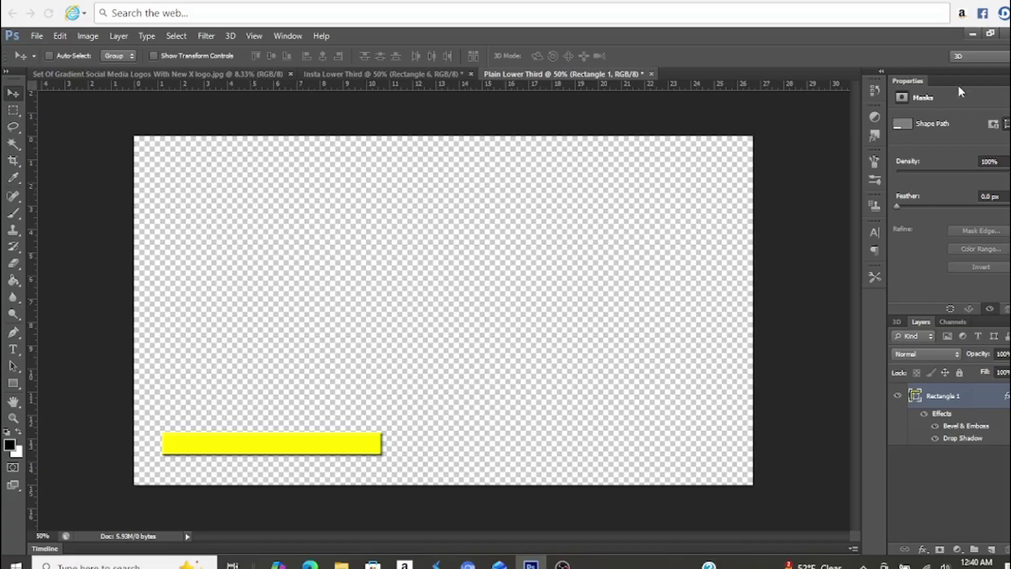
- Switch to Pinnacle Studio and place the aerial Hawaii landscape clip at the start of A/V Track (2)
{"action": "left_click", "coordinate": [972, 35]}
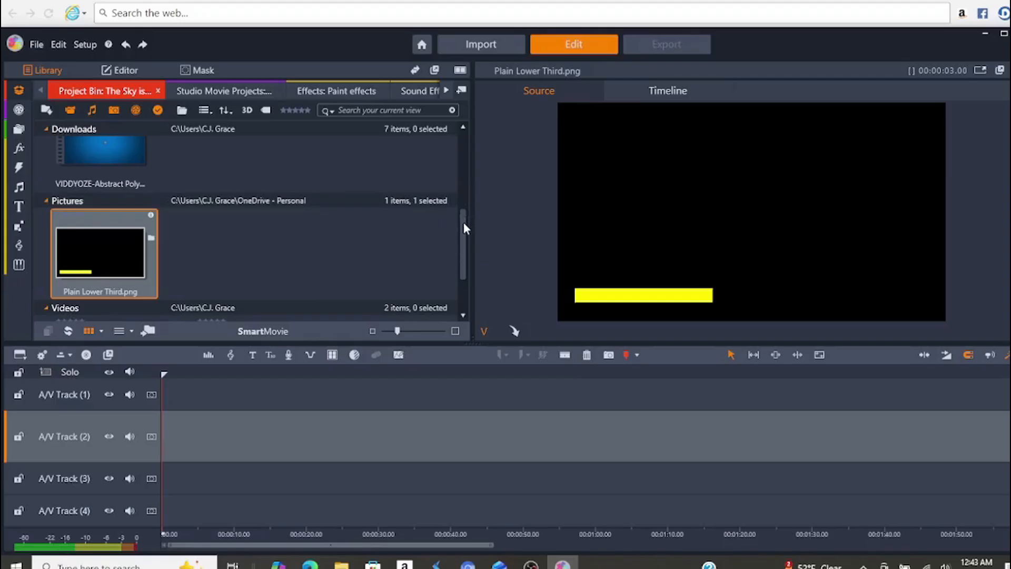
{"action": "left_click_drag", "start_coordinate": [463, 222], "coordinate": [470, 148]}
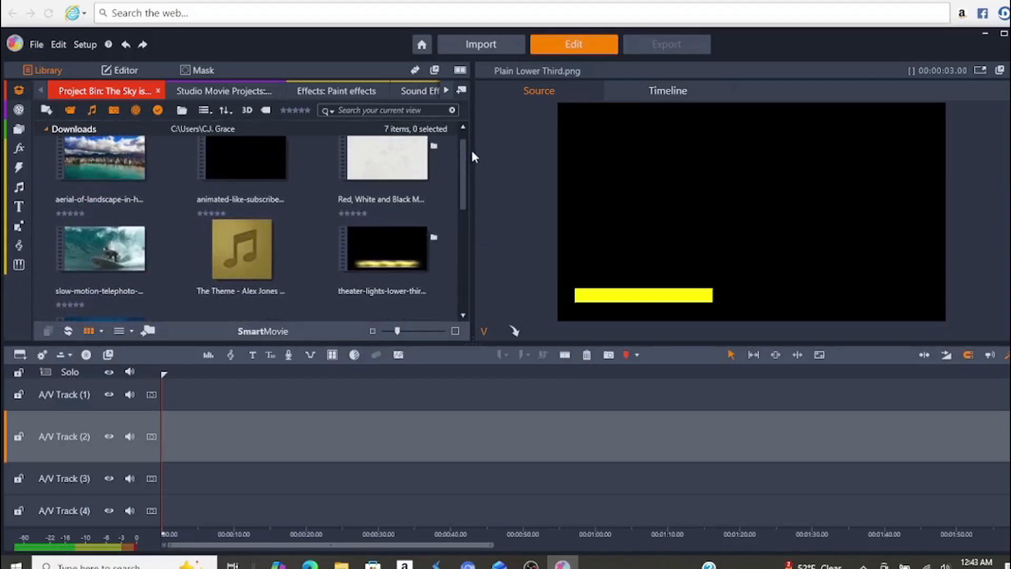
{"action": "left_click", "coordinate": [19, 263]}
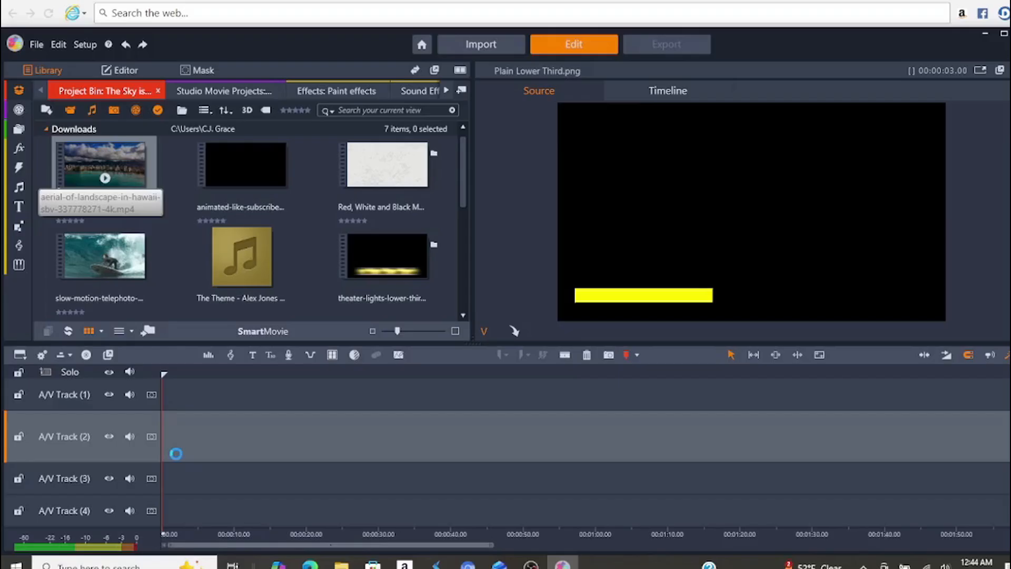
{"action": "left_click_drag", "start_coordinate": [137, 169], "coordinate": [176, 453]}
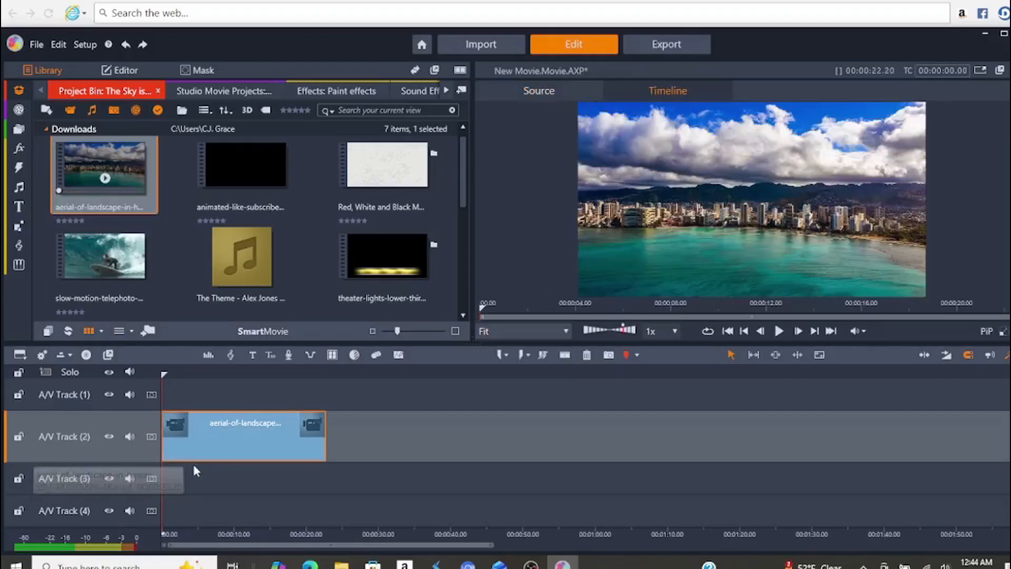
- Place Plain Lower Third.png on A/V Track (1) above the aerial clip and move the playhead to 00:00:03.14
{"action": "left_click_drag", "start_coordinate": [468, 179], "coordinate": [458, 260]}
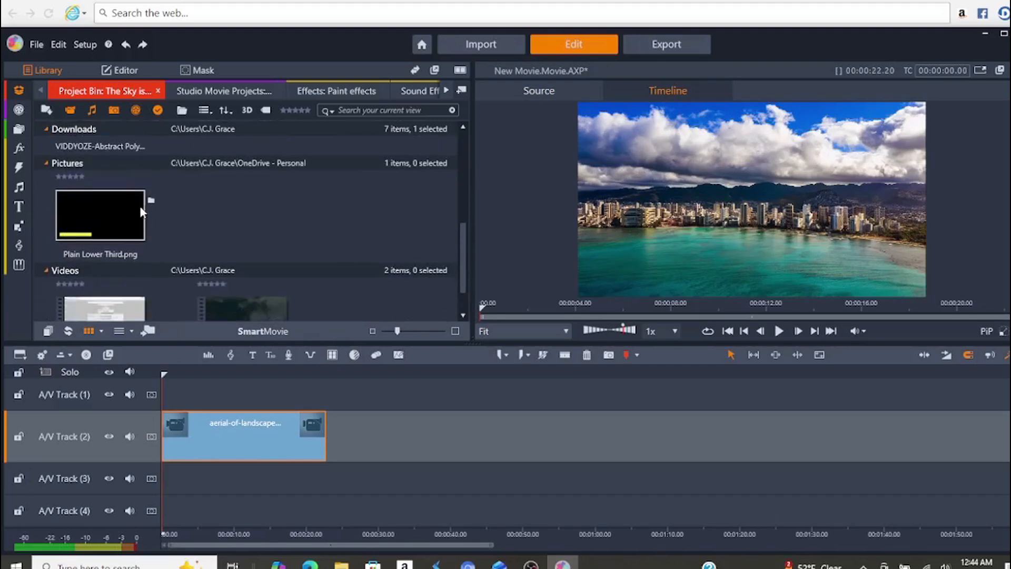
{"action": "left_click_drag", "start_coordinate": [131, 208], "coordinate": [190, 407]}
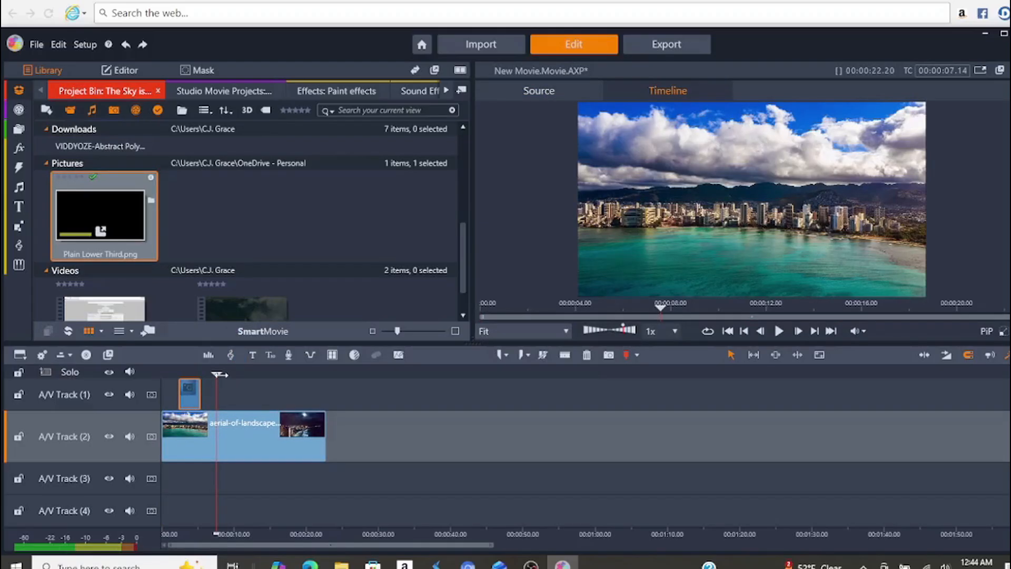
{"action": "left_click_drag", "start_coordinate": [218, 373], "coordinate": [188, 374]}
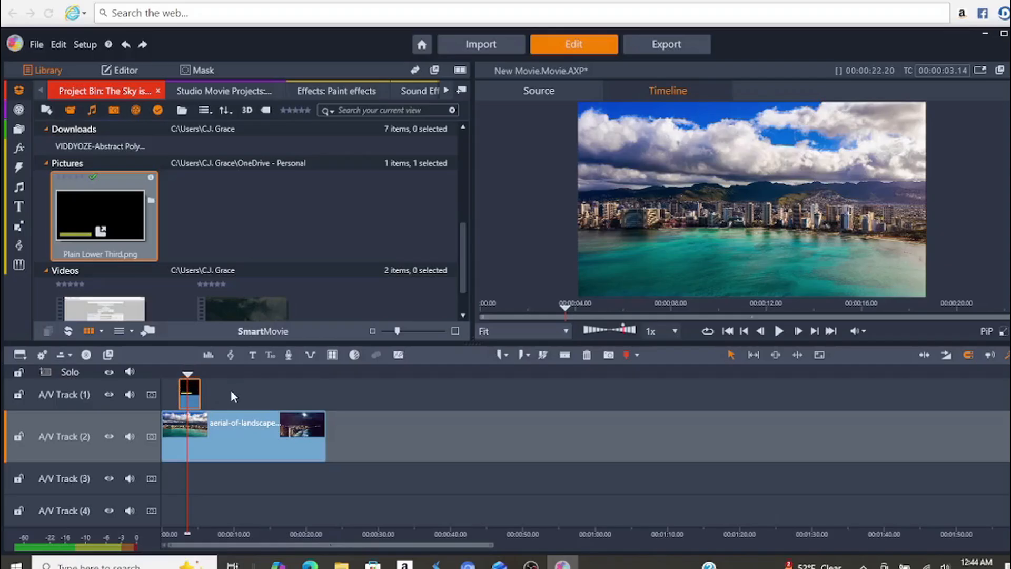
- Create a new title and replace its placeholder text with the presenter's name
{"action": "left_click", "coordinate": [250, 355]}
{"action": "left_click_drag", "start_coordinate": [940, 130], "coordinate": [863, 135]}
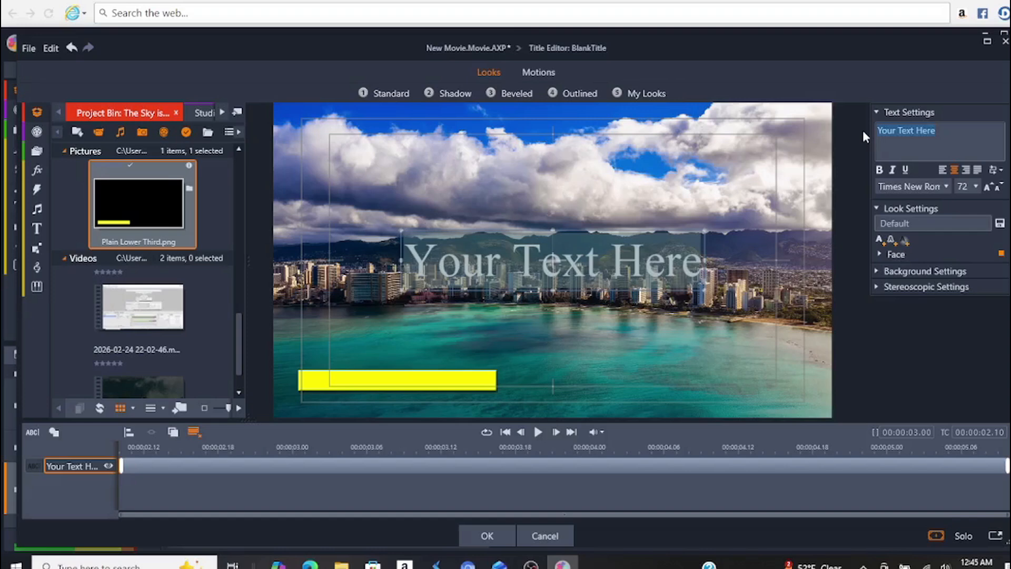
{"action": "type", "text": "C. J. Grace"}
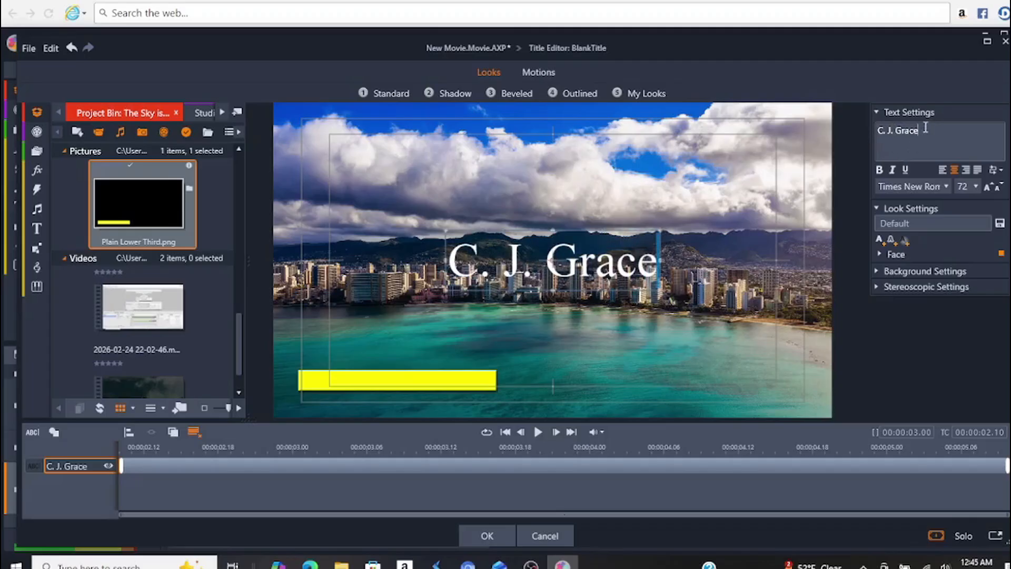
- Set the title text to Arial at size 28 and move it onto the yellow bar
{"action": "left_click_drag", "start_coordinate": [925, 130], "coordinate": [871, 133]}
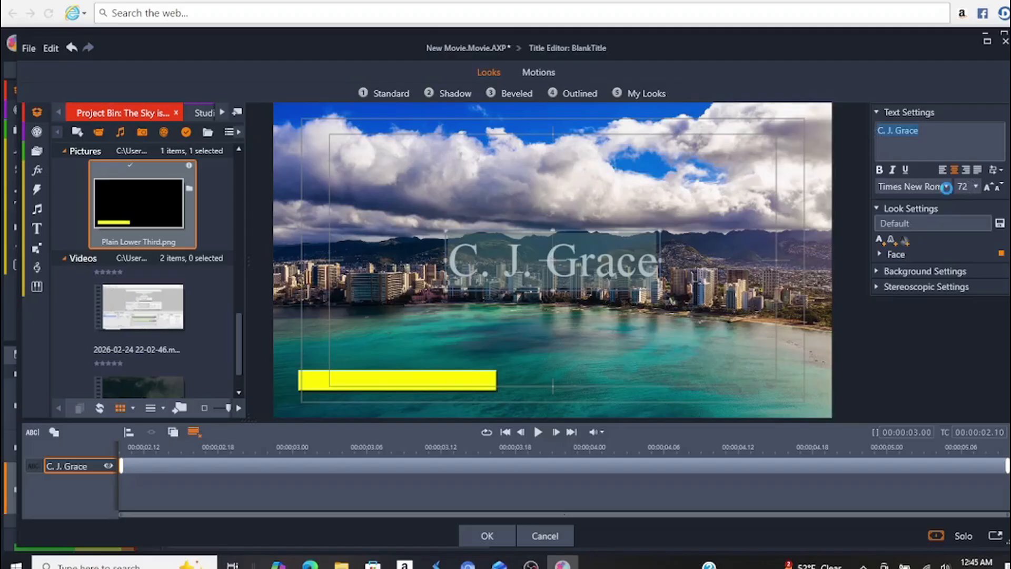
{"action": "left_click", "coordinate": [946, 187]}
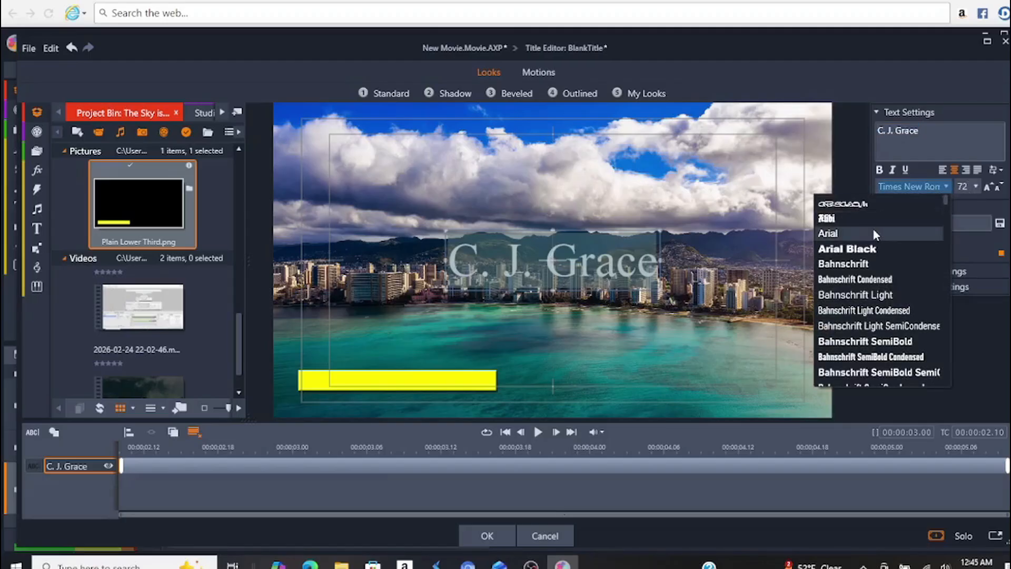
{"action": "left_click", "coordinate": [843, 236]}
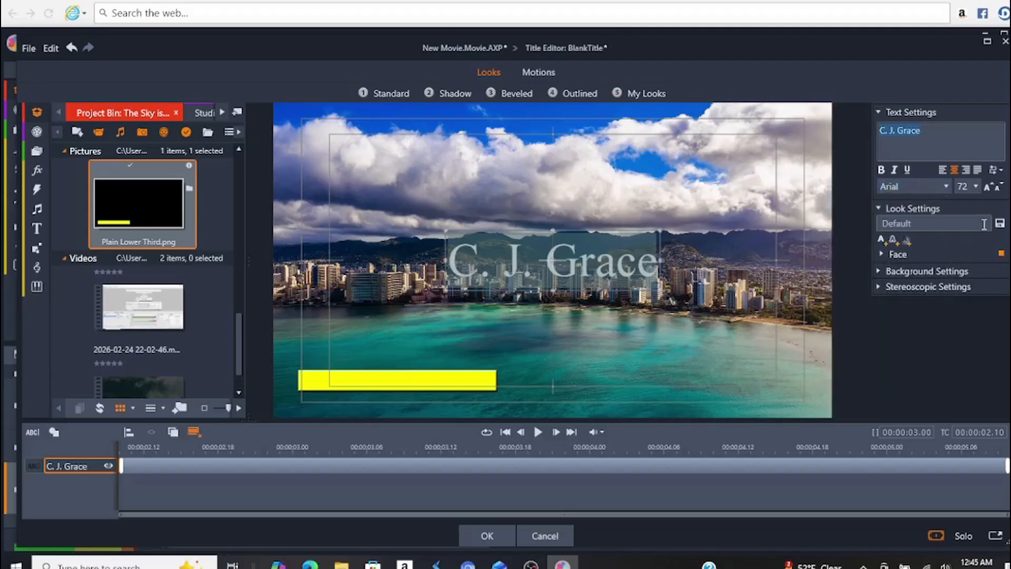
{"action": "left_click", "coordinate": [1001, 192]}
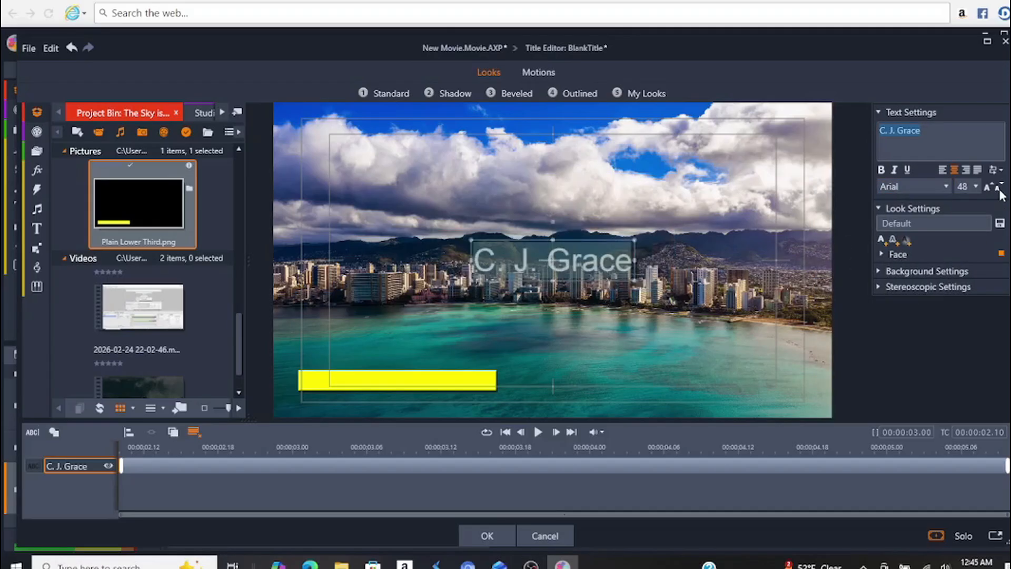
{"action": "left_click", "coordinate": [1000, 192]}
{"action": "left_click", "coordinate": [1000, 193]}
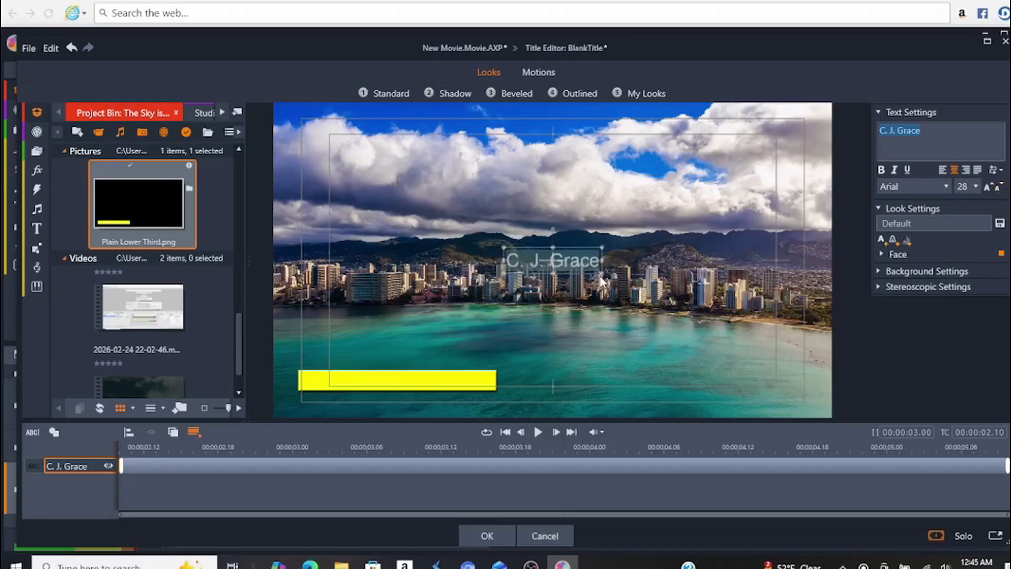
{"action": "left_click_drag", "start_coordinate": [589, 270], "coordinate": [431, 392]}
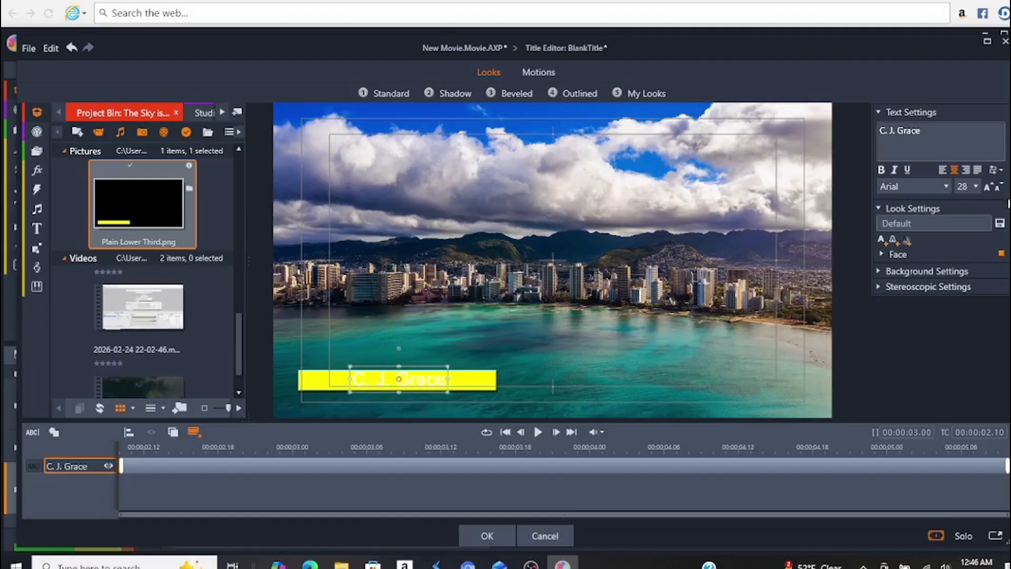
- Change the title's face fill to near-black (RGB 10, 10, 9) and widen its text box to nearly span the yellow bar
{"action": "left_click", "coordinate": [882, 256]}
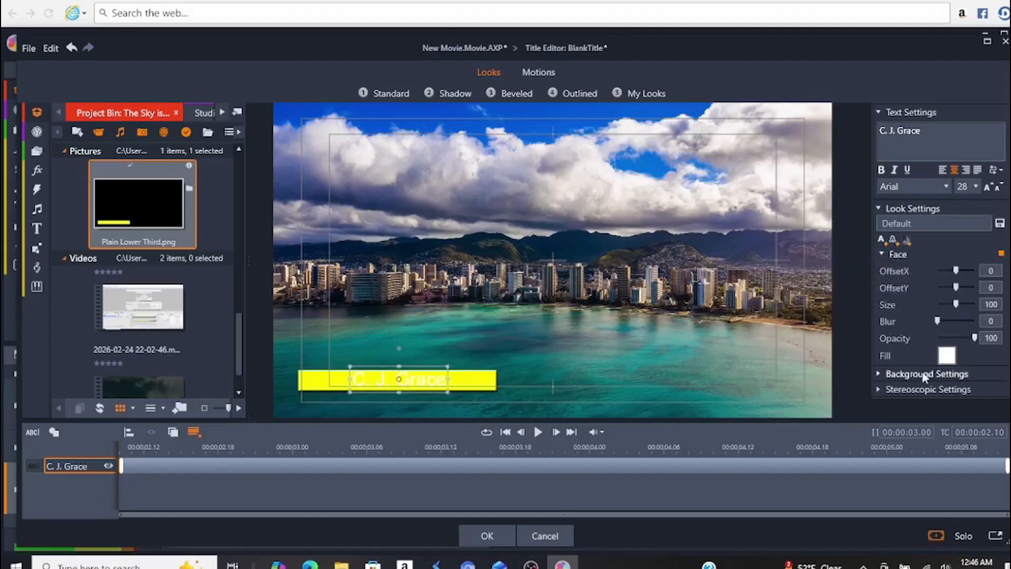
{"action": "left_click", "coordinate": [946, 356]}
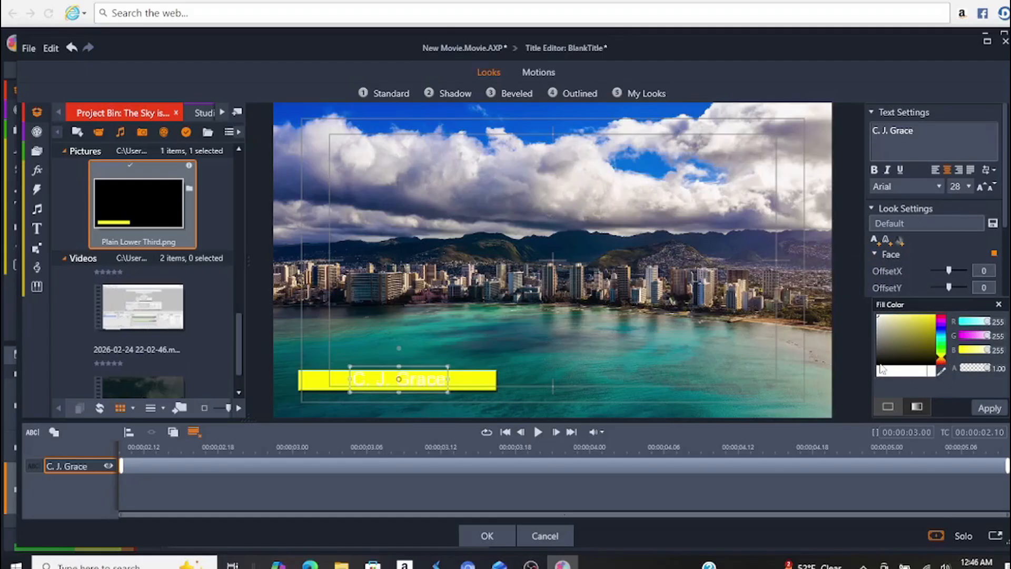
{"action": "left_click", "coordinate": [879, 364]}
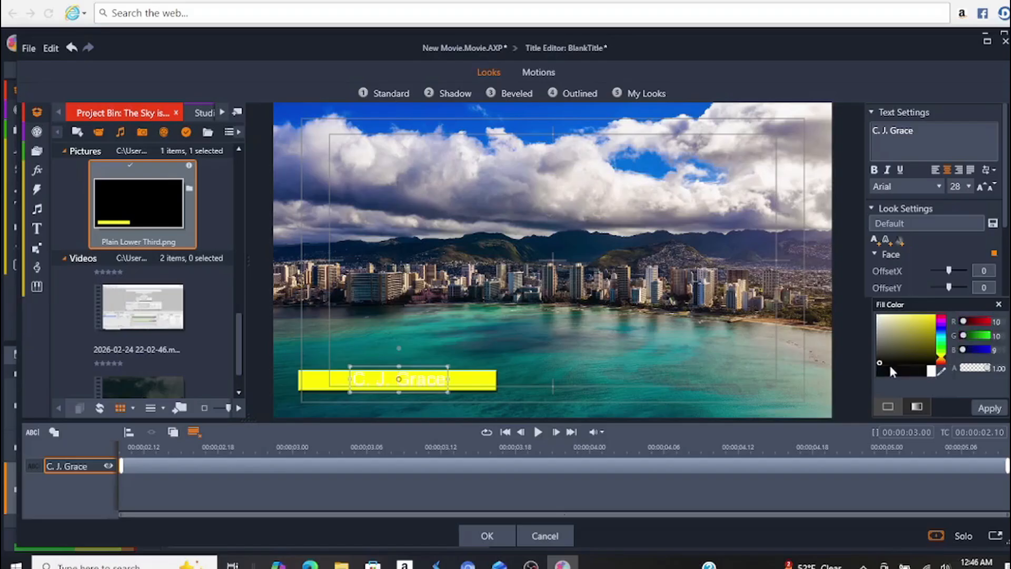
{"action": "left_click", "coordinate": [996, 409]}
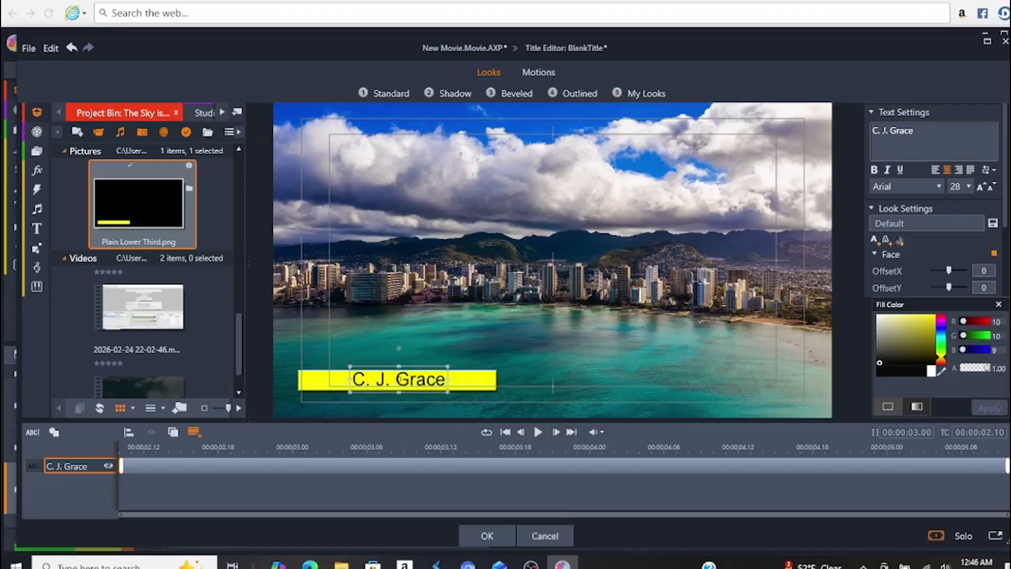
{"action": "left_click", "coordinate": [1000, 304]}
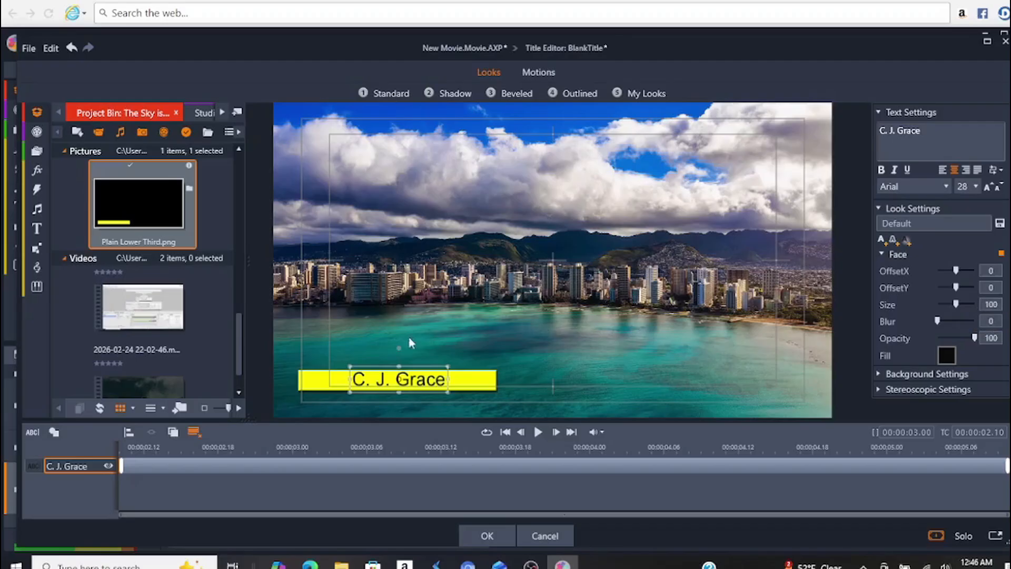
{"action": "left_click_drag", "start_coordinate": [349, 379], "coordinate": [302, 378]}
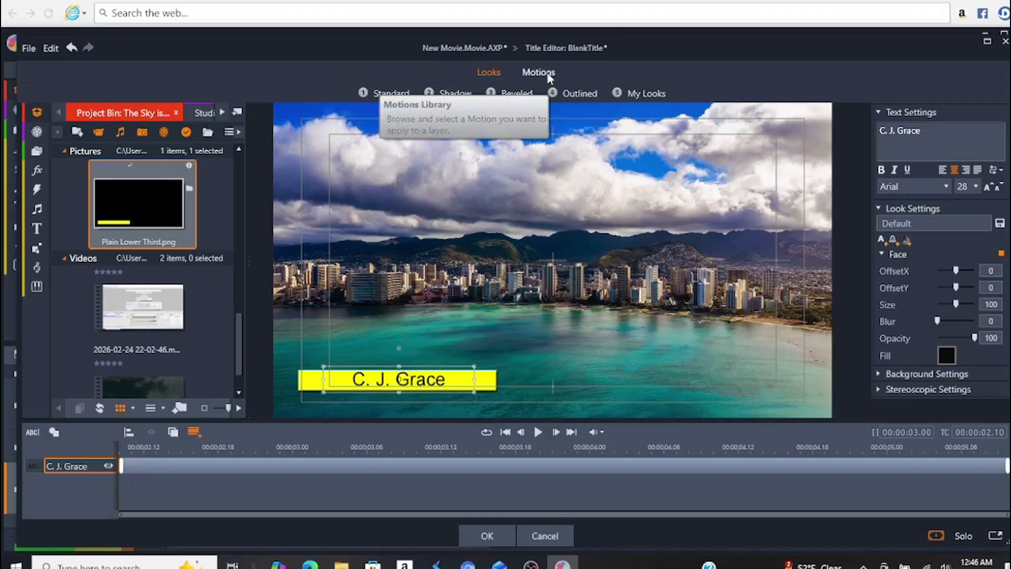
- Add an Enter motion and the 10 - Letters Fade Exit motion to the title
{"action": "left_click", "coordinate": [538, 72]}
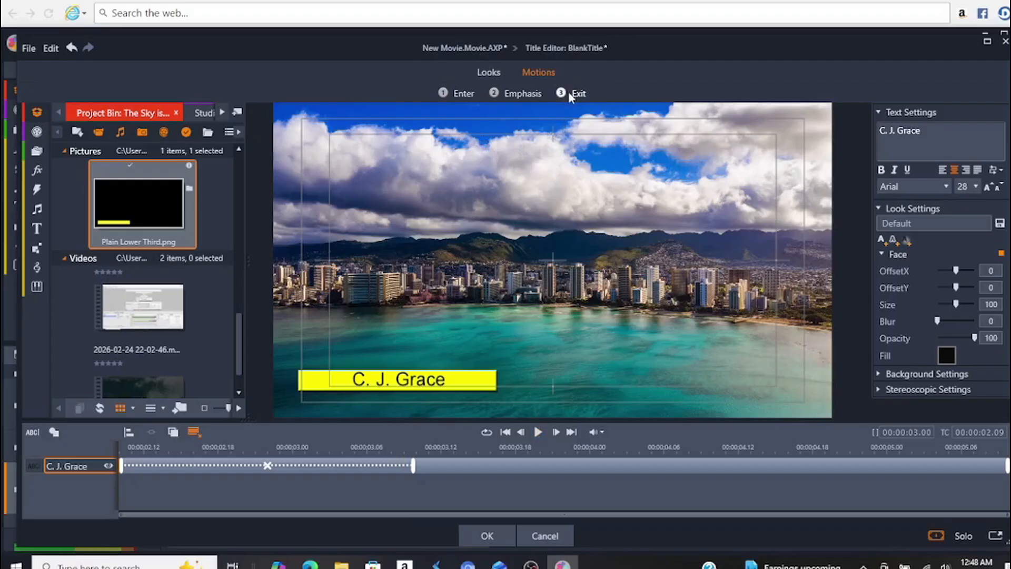
{"action": "left_click", "coordinate": [579, 95]}
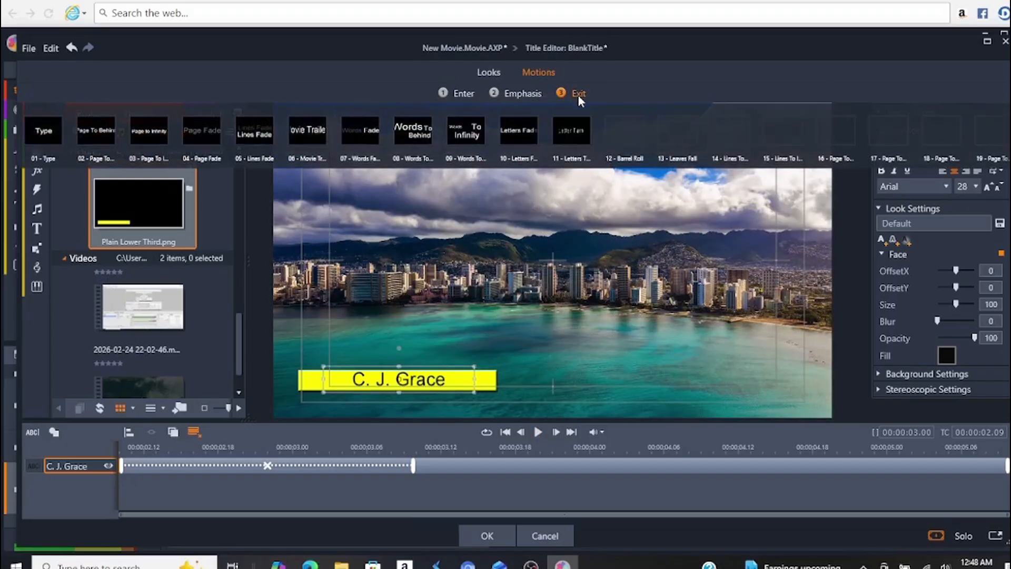
{"action": "left_click", "coordinate": [538, 132]}
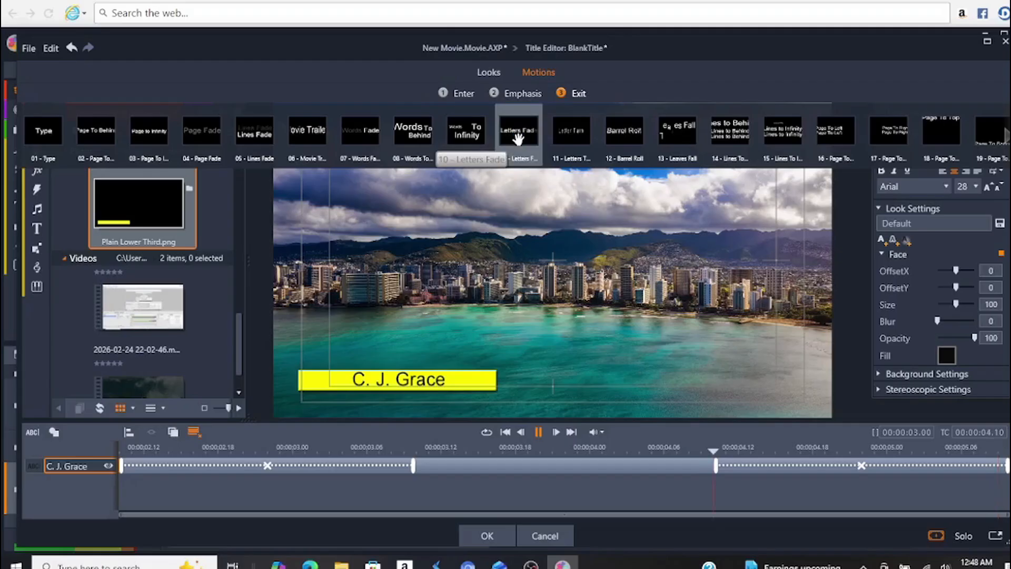
{"action": "left_click", "coordinate": [517, 138]}
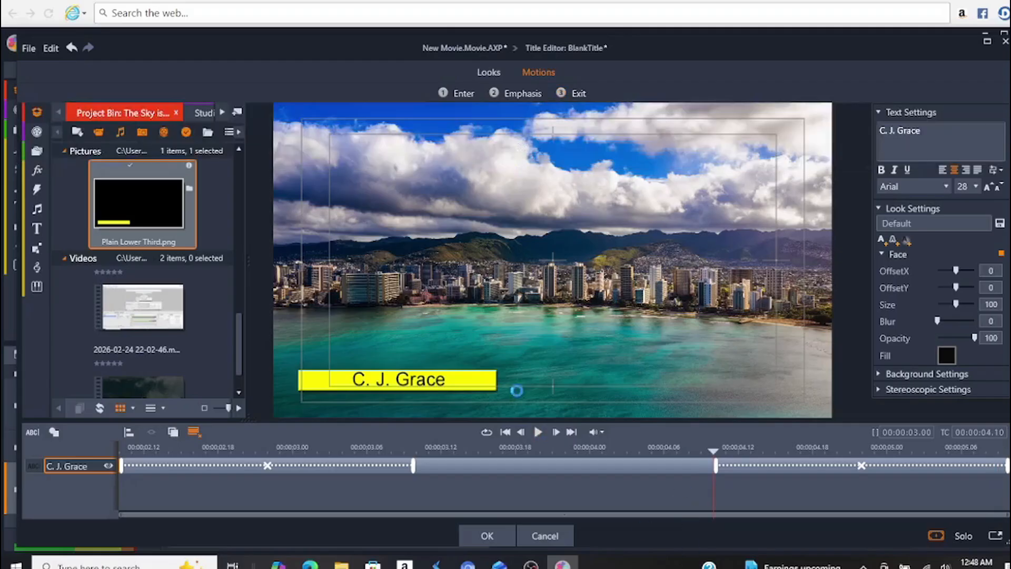
- Preview the title's entrance and exit motions, and accept the edited title into the movie
{"action": "left_click", "coordinate": [539, 432]}
{"action": "left_click", "coordinate": [538, 433]}
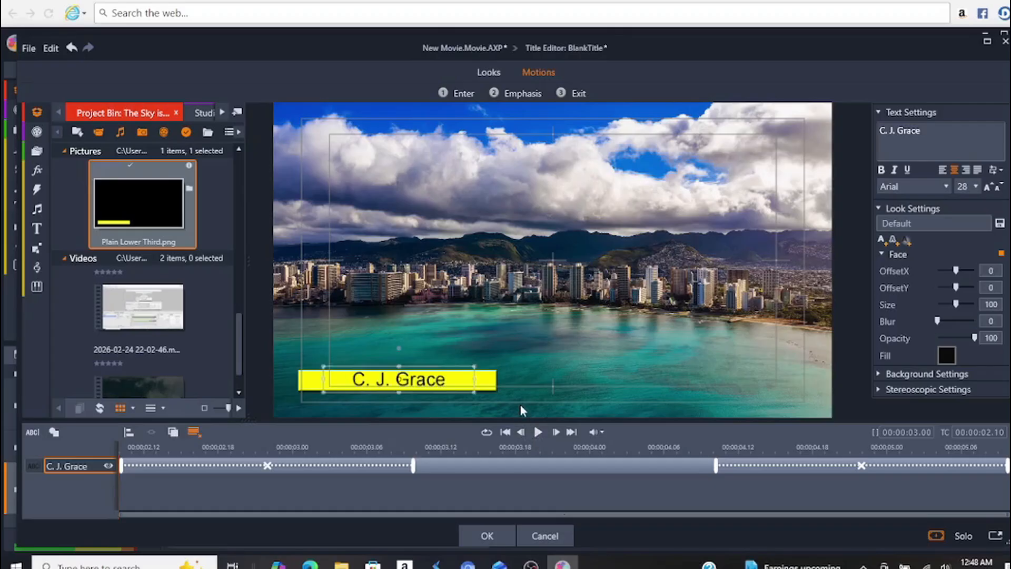
{"action": "left_click", "coordinate": [537, 432]}
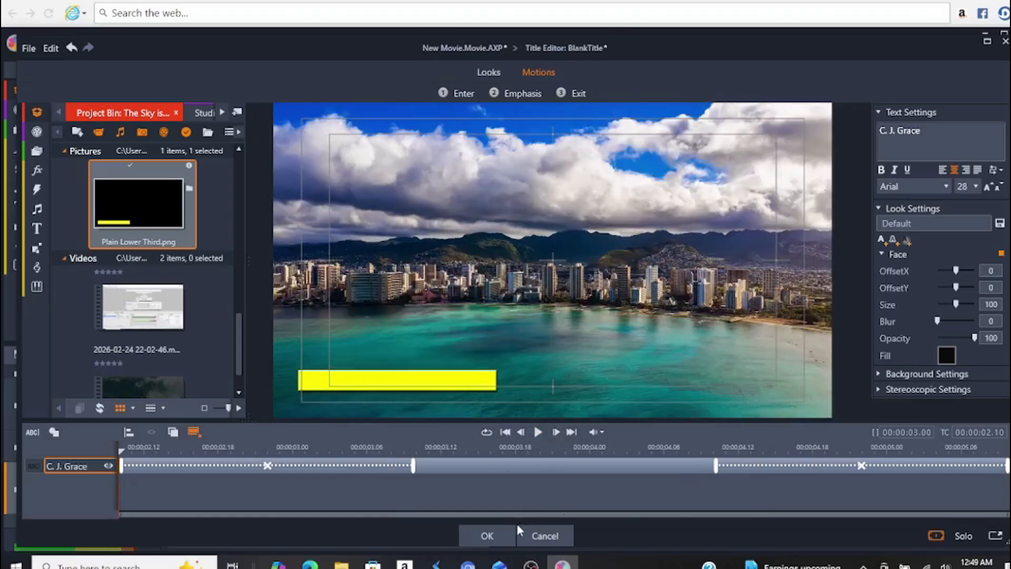
{"action": "left_click", "coordinate": [489, 535]}
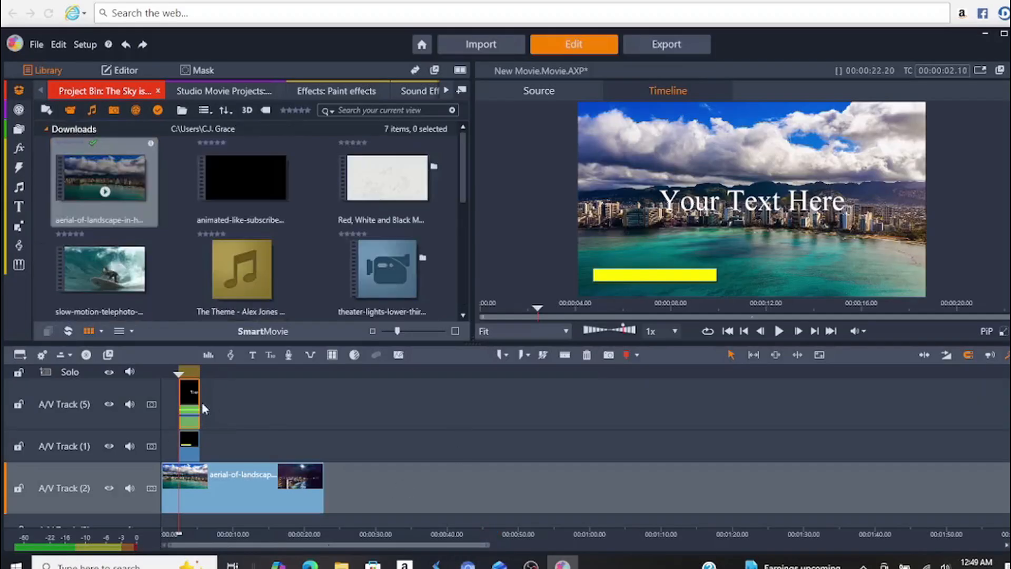
- Play back the opening section of the timeline to review the lower third and animated title over the aerial clip
{"action": "left_click_drag", "start_coordinate": [179, 373], "coordinate": [166, 372]}
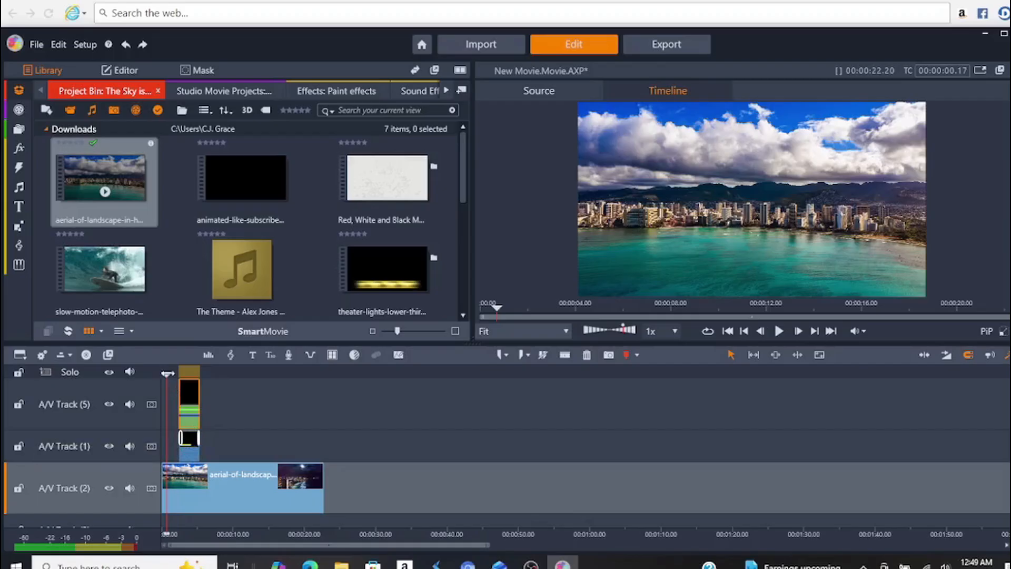
{"action": "left_click_drag", "start_coordinate": [167, 372], "coordinate": [171, 374]}
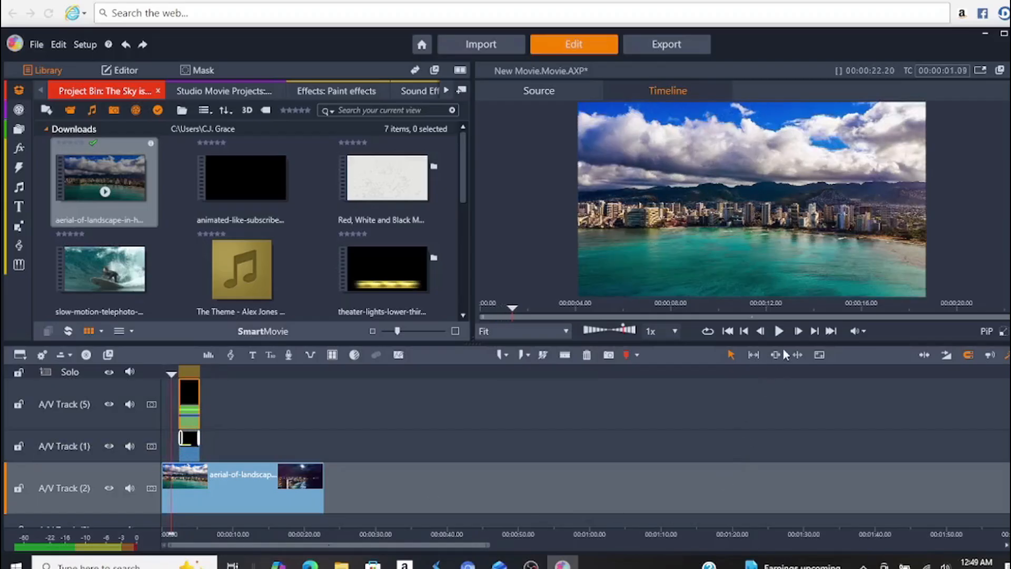
{"action": "left_click", "coordinate": [780, 331]}
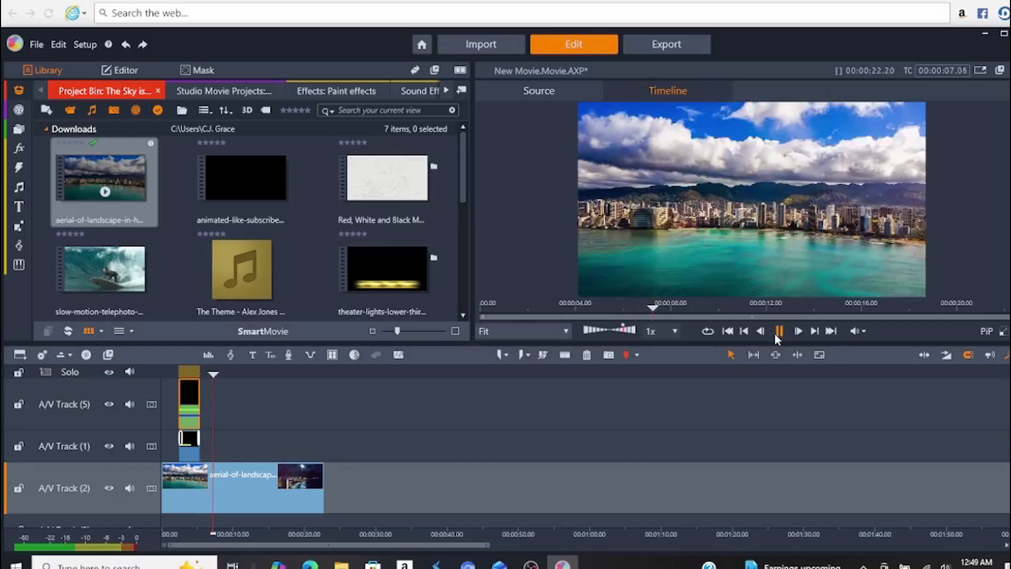
{"action": "left_click", "coordinate": [779, 331]}
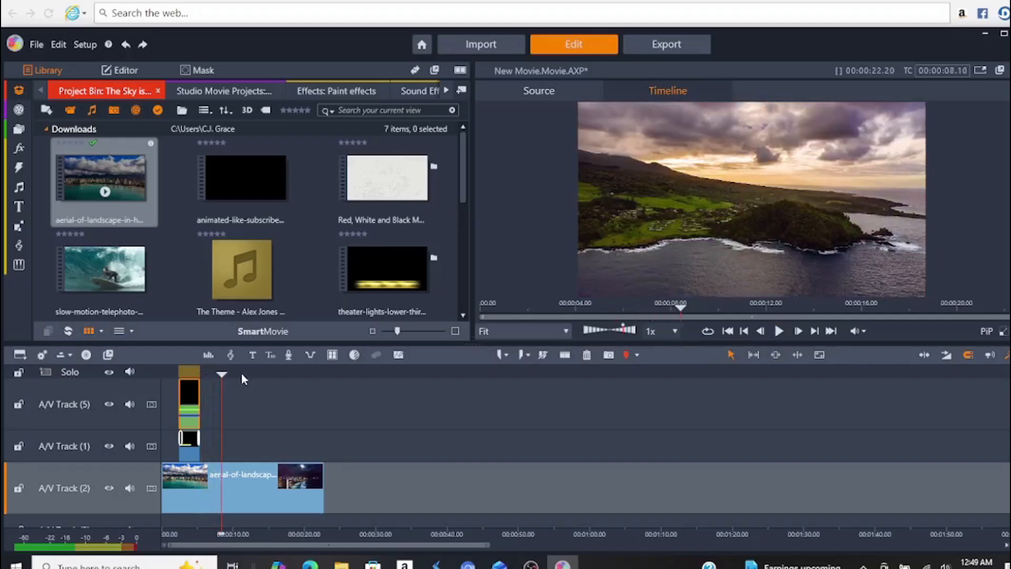
{"action": "left_click", "coordinate": [176, 373]}
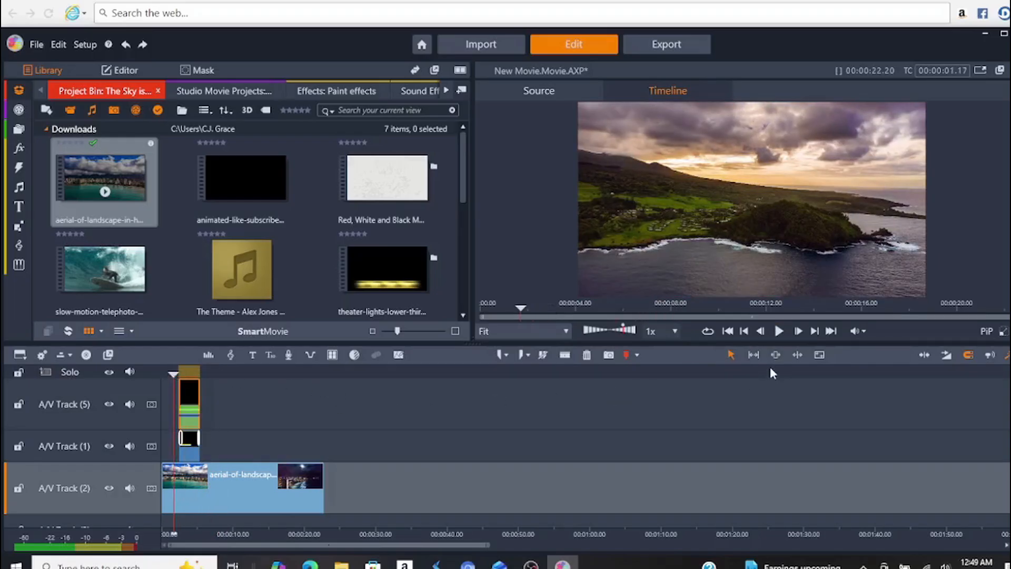
{"action": "left_click", "coordinate": [779, 331]}
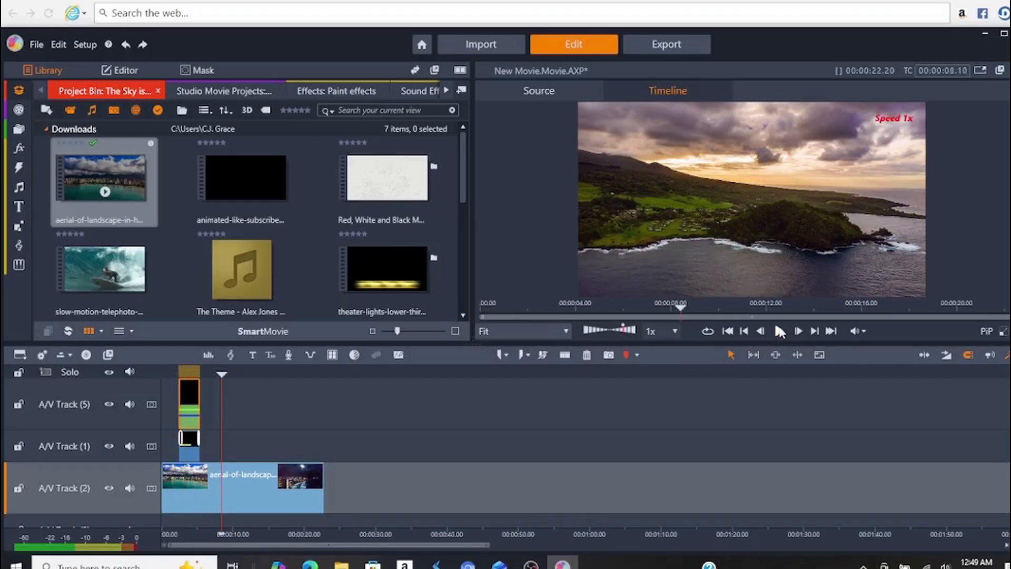
{"action": "left_click", "coordinate": [779, 331]}
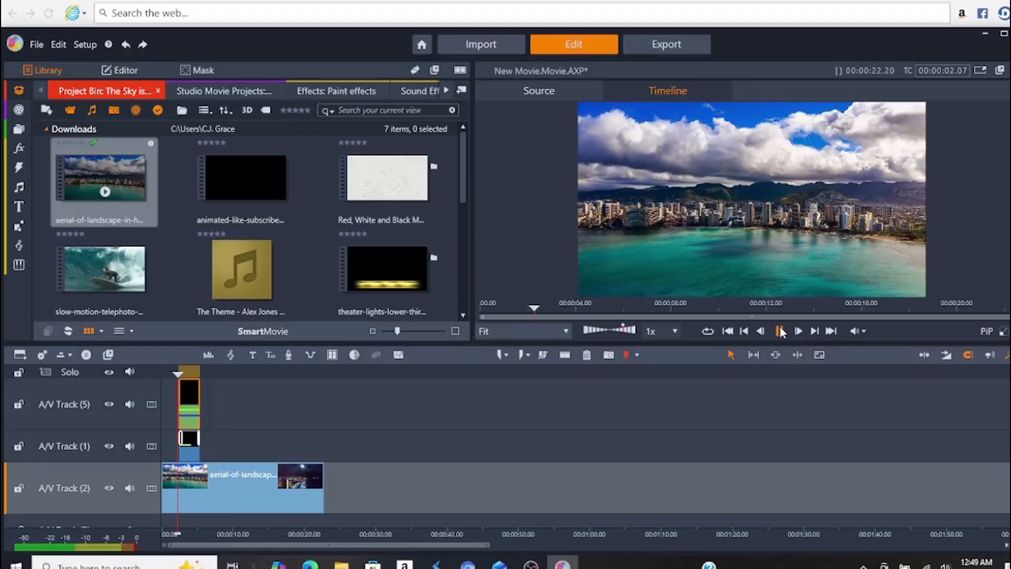
{"action": "left_click", "coordinate": [780, 331]}
{"action": "left_click_drag", "start_coordinate": [195, 372], "coordinate": [177, 372]}
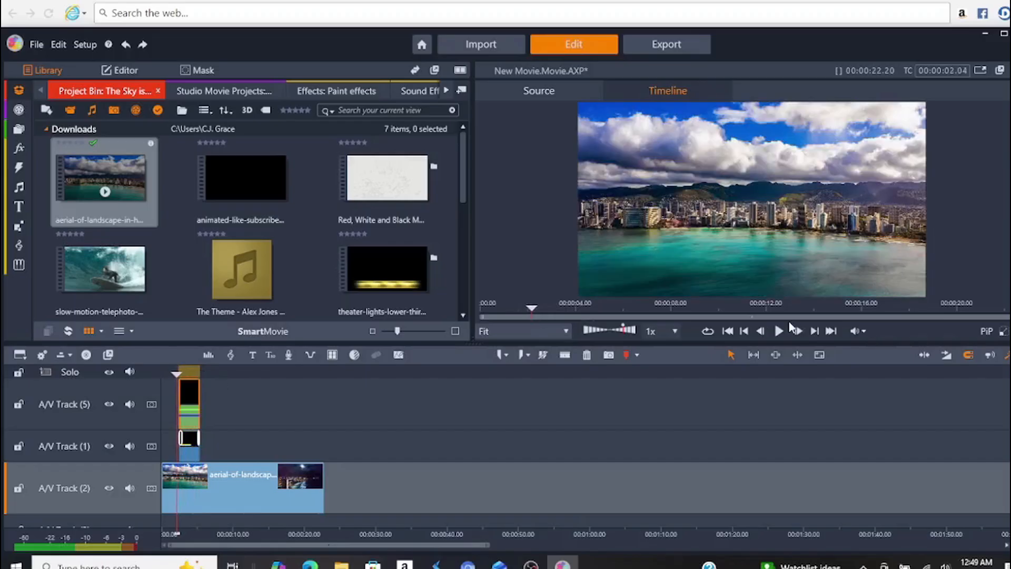
{"action": "left_click", "coordinate": [779, 330]}
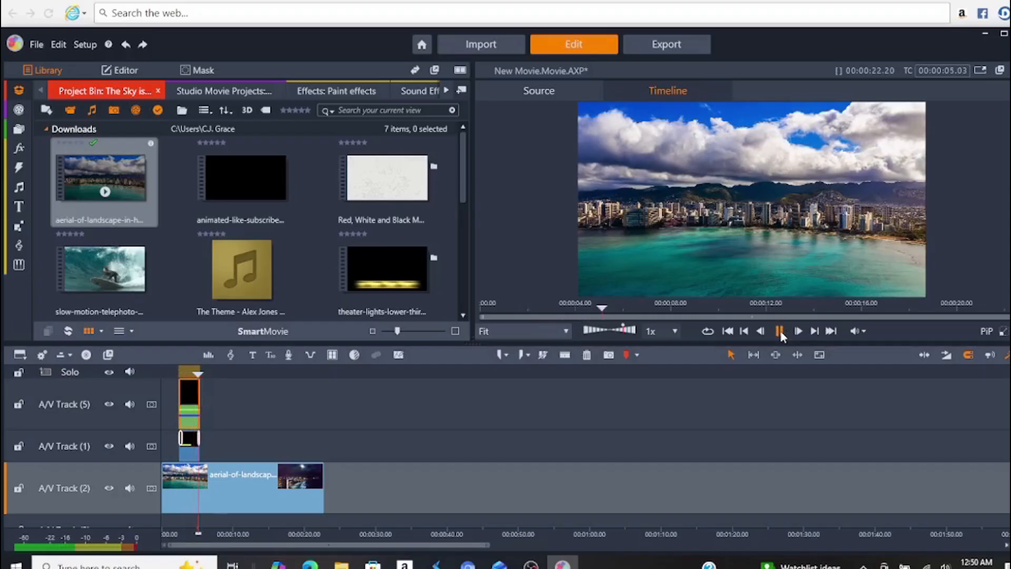
{"action": "left_click", "coordinate": [779, 330]}
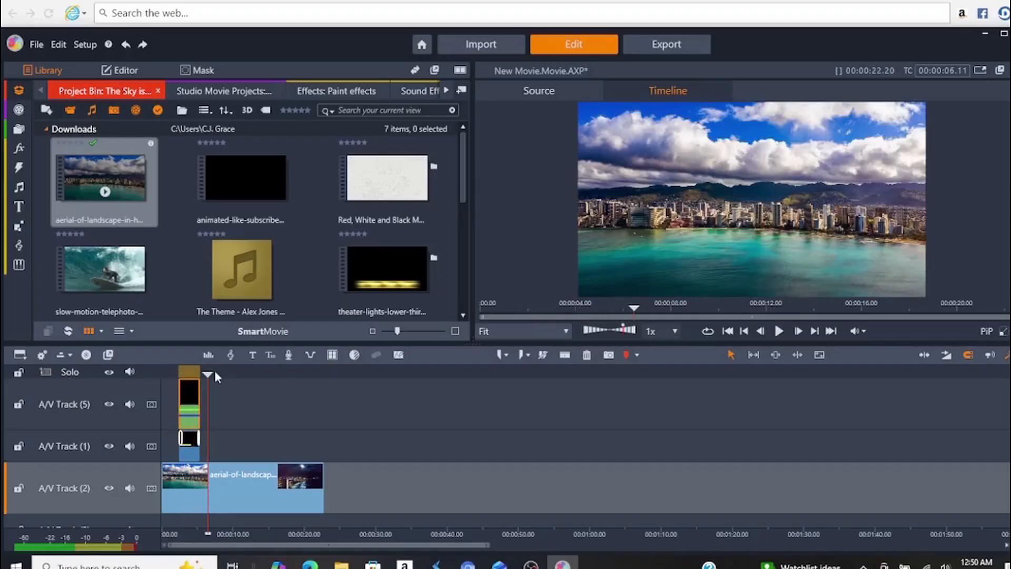
{"action": "left_click_drag", "start_coordinate": [214, 371], "coordinate": [163, 373]}
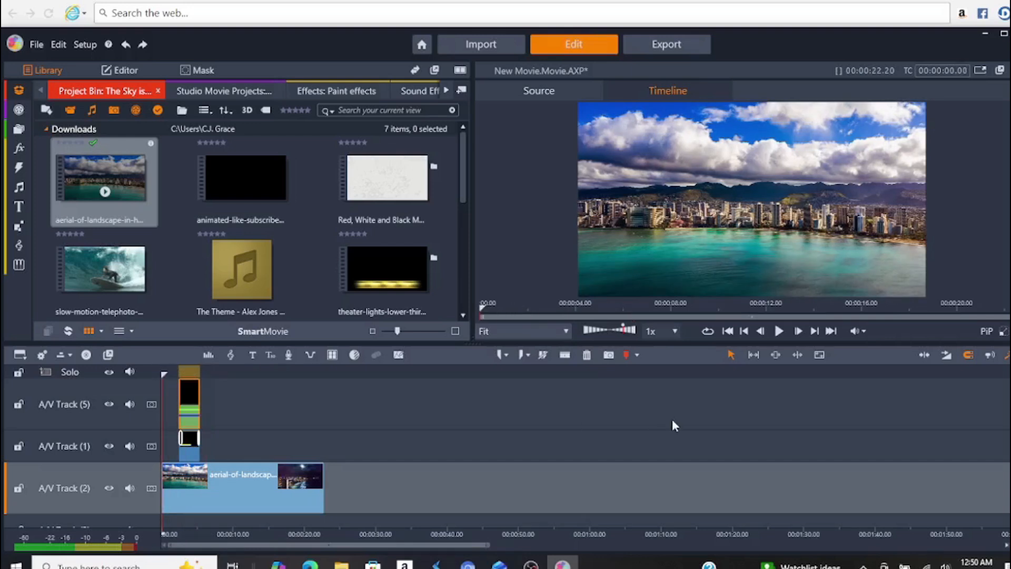
{"action": "left_click", "coordinate": [778, 332]}
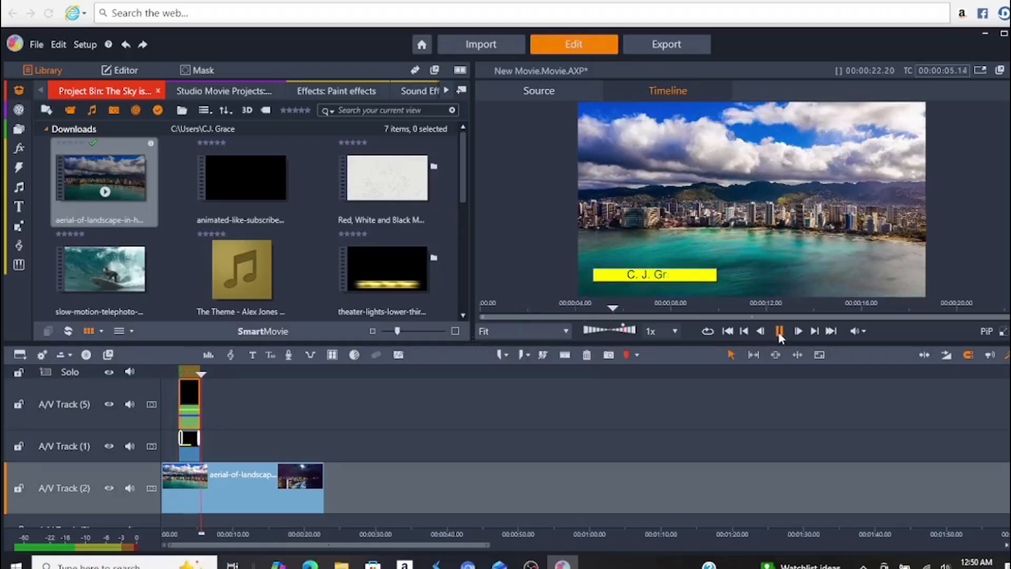
{"action": "left_click", "coordinate": [780, 332]}
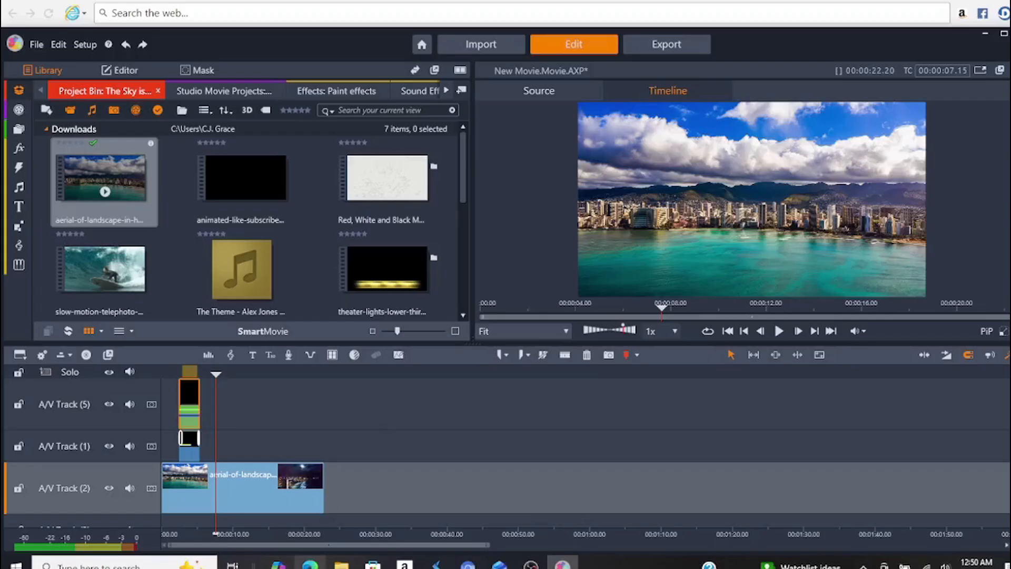
- Switch to the Edge browser and look through the lower thirds motion backgrounds on Storyblocks
{"action": "left_click", "coordinate": [310, 565]}
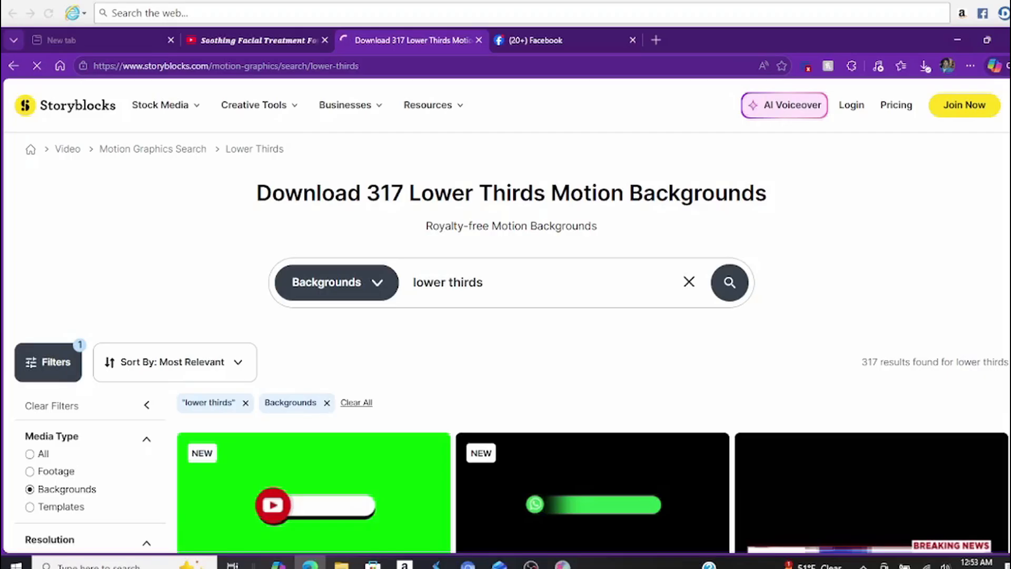
{"action": "scroll", "coordinate": [510, 342], "scroll_direction": "down", "scroll_amount": 3}
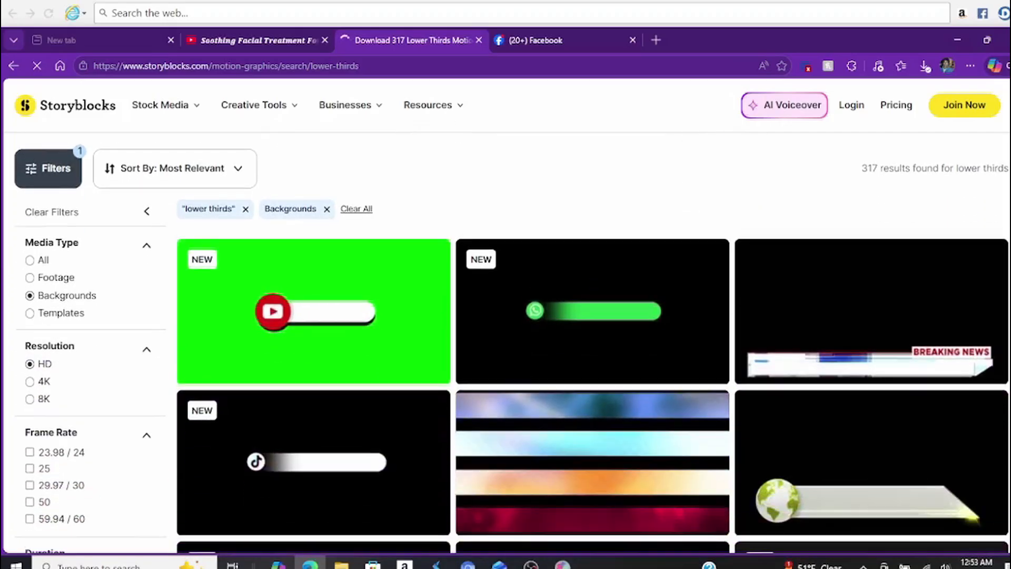
{"action": "scroll", "coordinate": [997, 133], "scroll_direction": "down", "scroll_amount": 1}
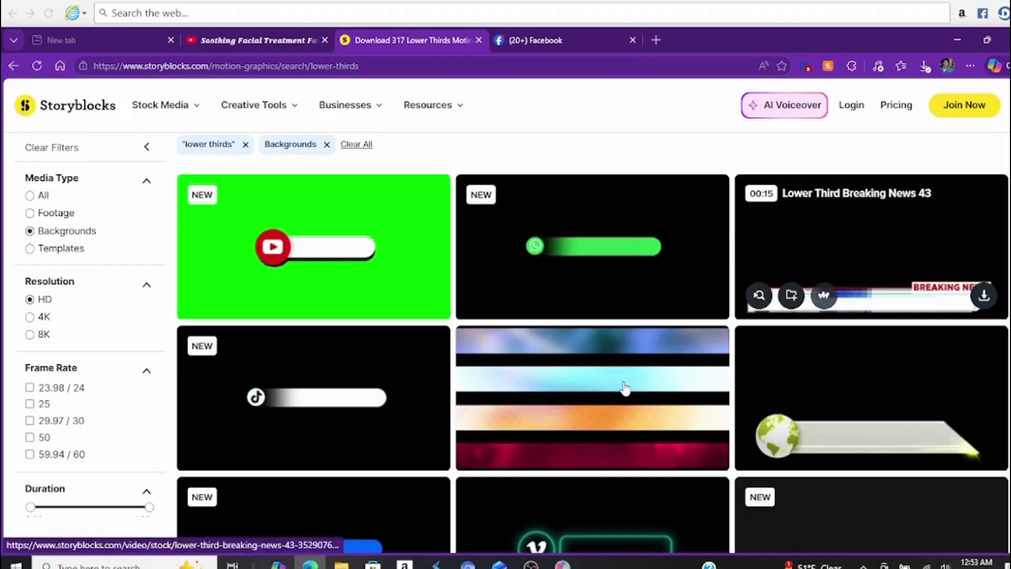
- Browse further through the Storyblocks lower-third results, previewing the breaking news, world news globe, looping strip and subscribe button designs
{"action": "scroll", "coordinate": [795, 416], "scroll_direction": "down", "scroll_amount": 1}
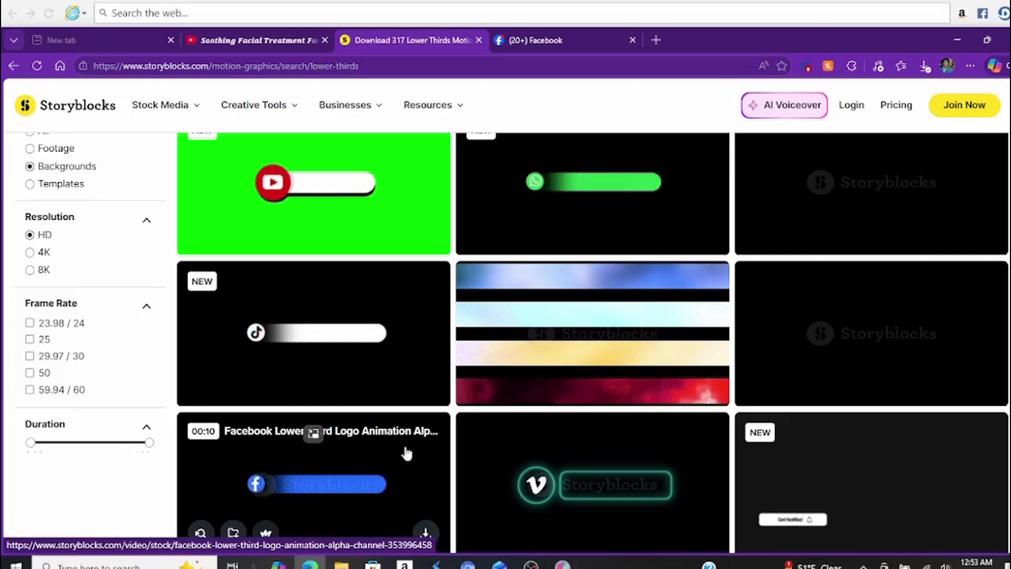
{"action": "mouse_move", "coordinate": [864, 341]}
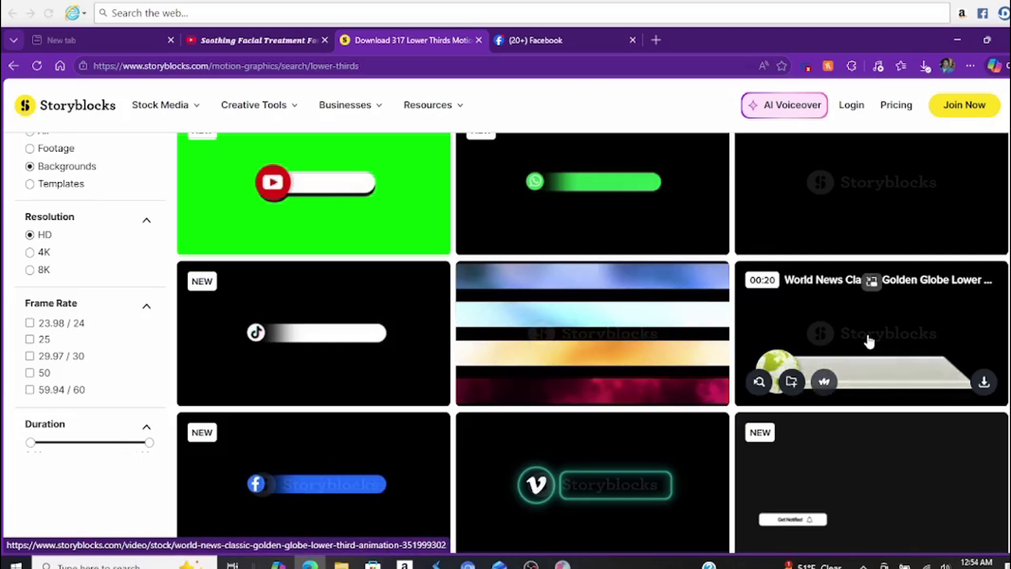
{"action": "scroll", "coordinate": [1003, 335], "scroll_direction": "down", "scroll_amount": 5}
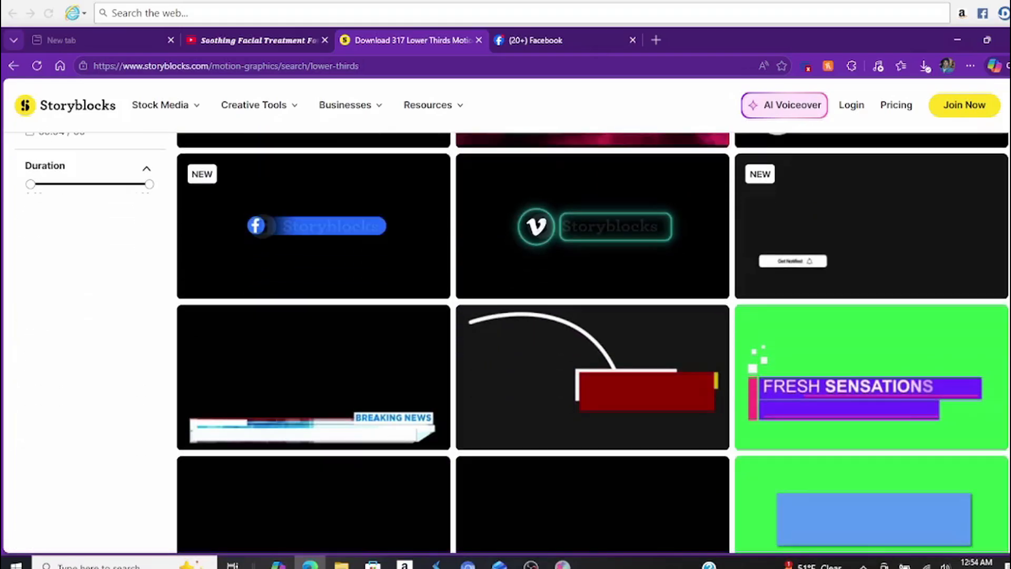
{"action": "scroll", "coordinate": [592, 342], "scroll_direction": "down", "scroll_amount": 3}
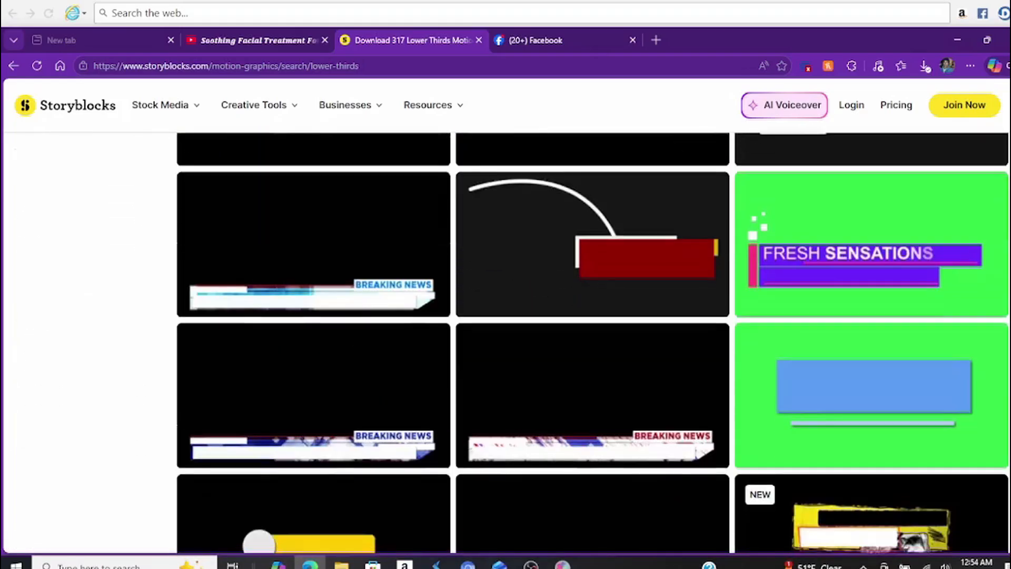
{"action": "scroll", "coordinate": [592, 343], "scroll_direction": "down", "scroll_amount": 3}
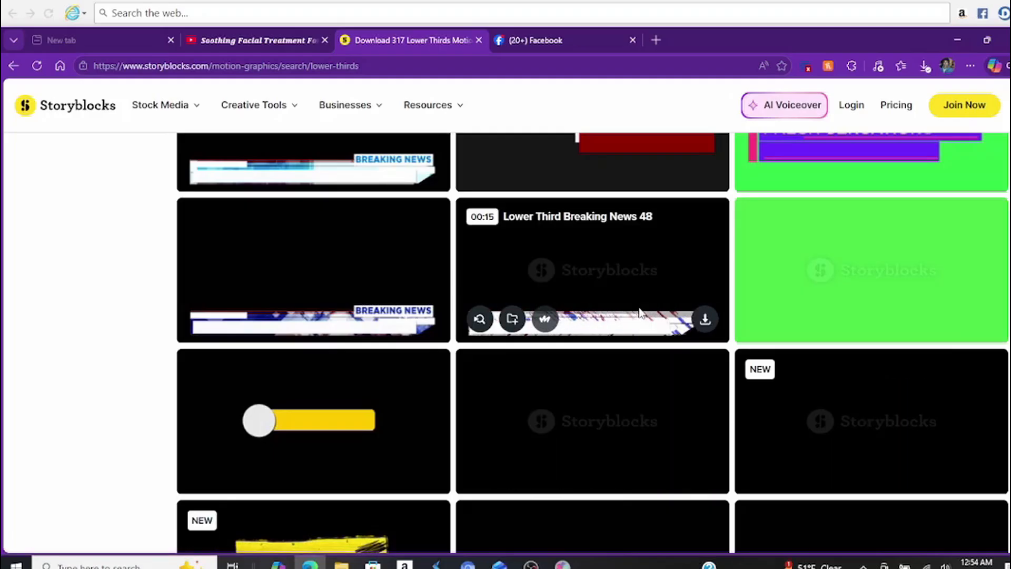
{"action": "scroll", "coordinate": [640, 311], "scroll_direction": "down", "scroll_amount": 9}
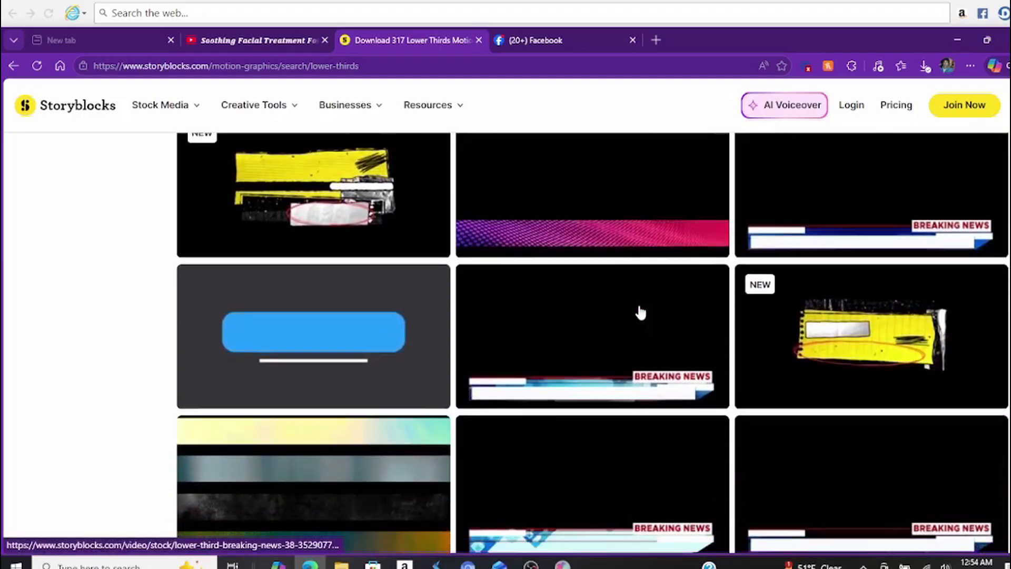
{"action": "mouse_move", "coordinate": [640, 312]}
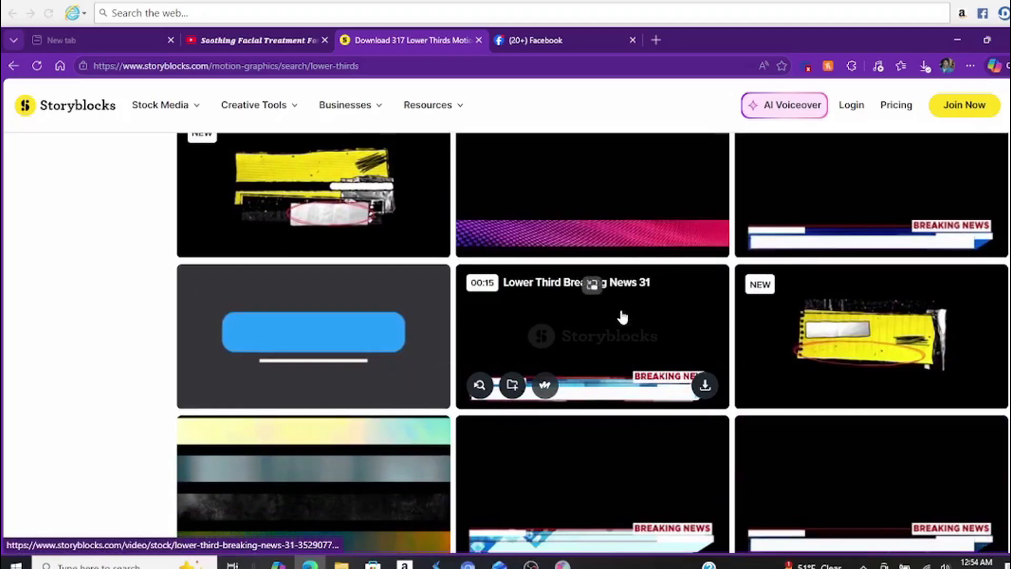
{"action": "mouse_move", "coordinate": [645, 208]}
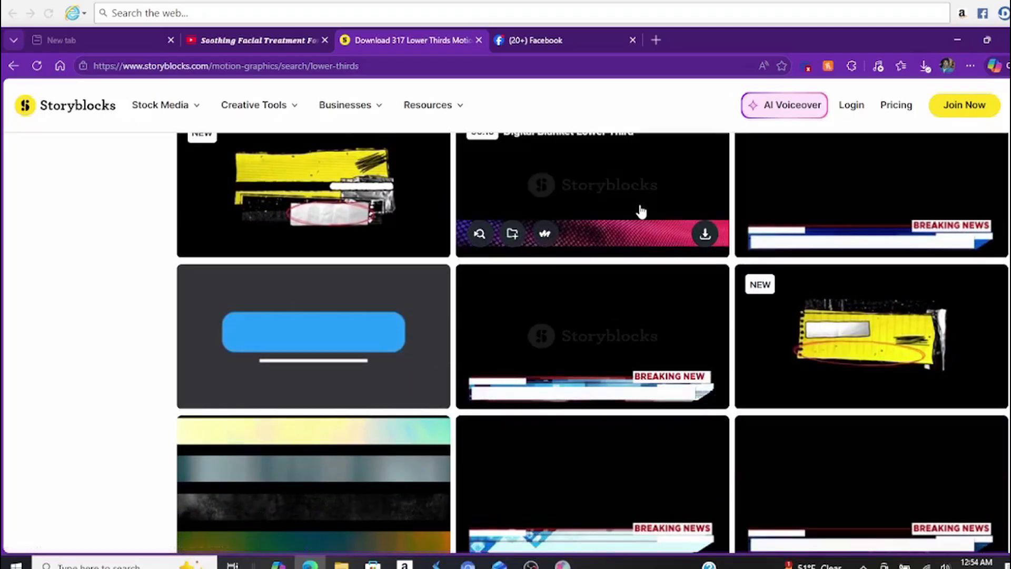
{"action": "scroll", "coordinate": [640, 209], "scroll_direction": "down", "scroll_amount": 3}
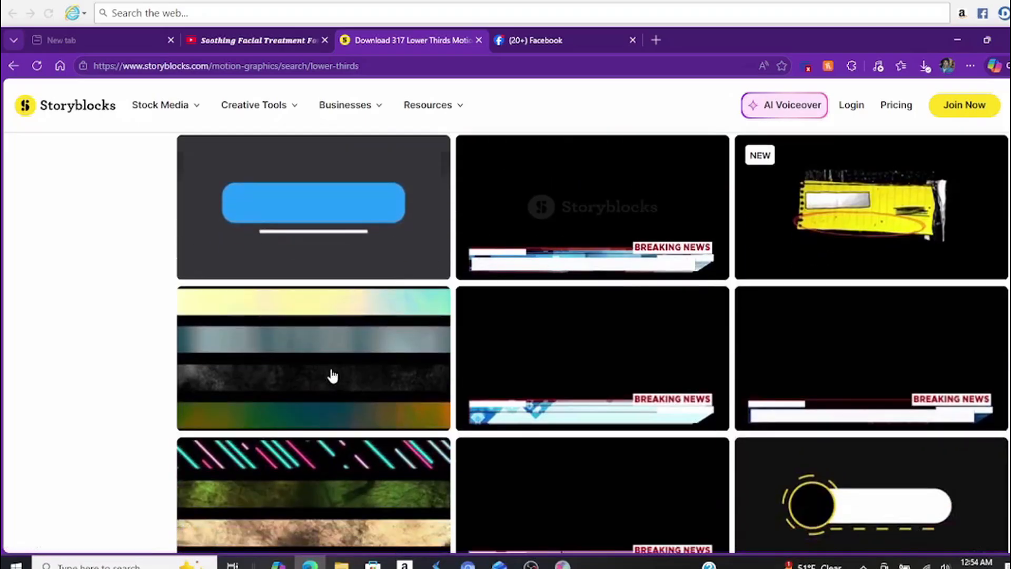
{"action": "mouse_move", "coordinate": [340, 507]}
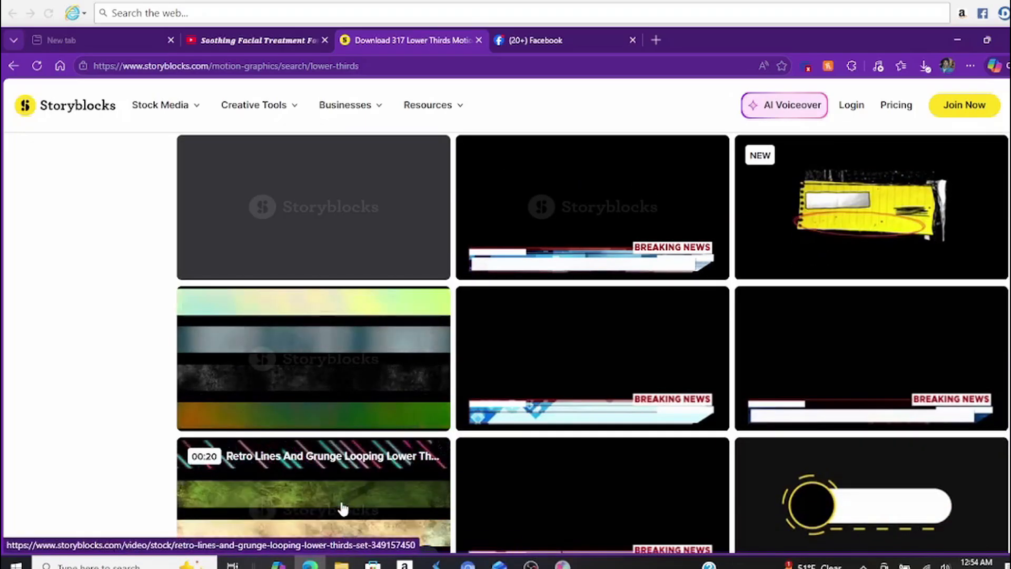
{"action": "scroll", "coordinate": [342, 508], "scroll_direction": "down", "scroll_amount": 5}
{"action": "mouse_move", "coordinate": [388, 391]}
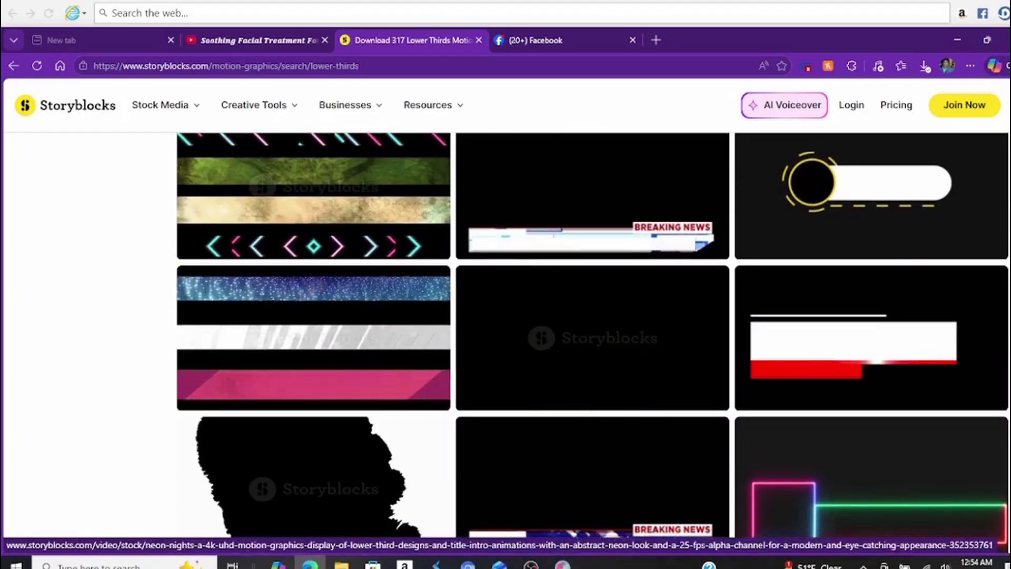
{"action": "scroll", "coordinate": [943, 467], "scroll_direction": "down", "scroll_amount": 2}
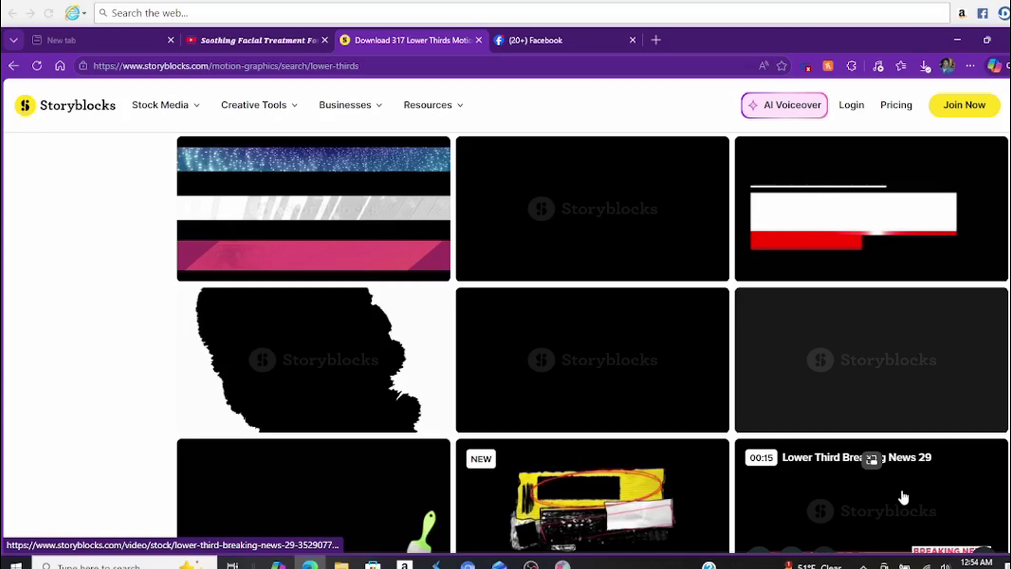
{"action": "scroll", "coordinate": [1003, 437], "scroll_direction": "down", "scroll_amount": 2}
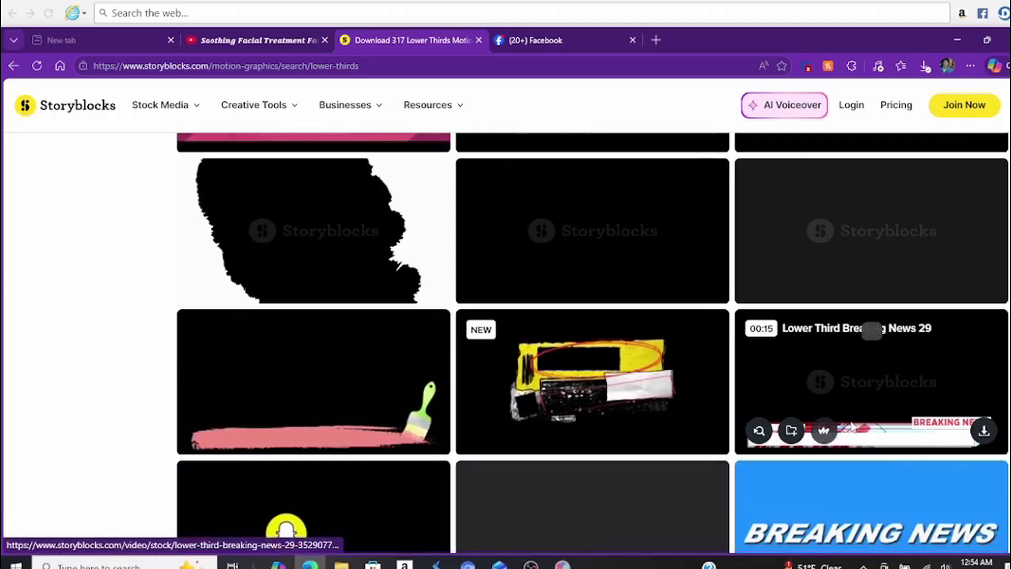
{"action": "scroll", "coordinate": [852, 423], "scroll_direction": "down", "scroll_amount": 2}
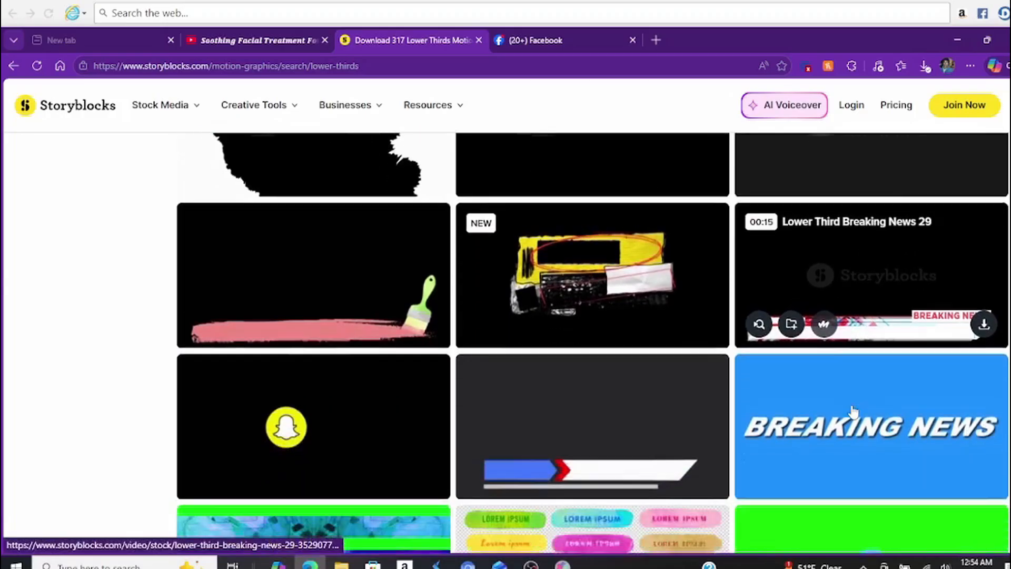
{"action": "scroll", "coordinate": [853, 410], "scroll_direction": "down", "scroll_amount": 3}
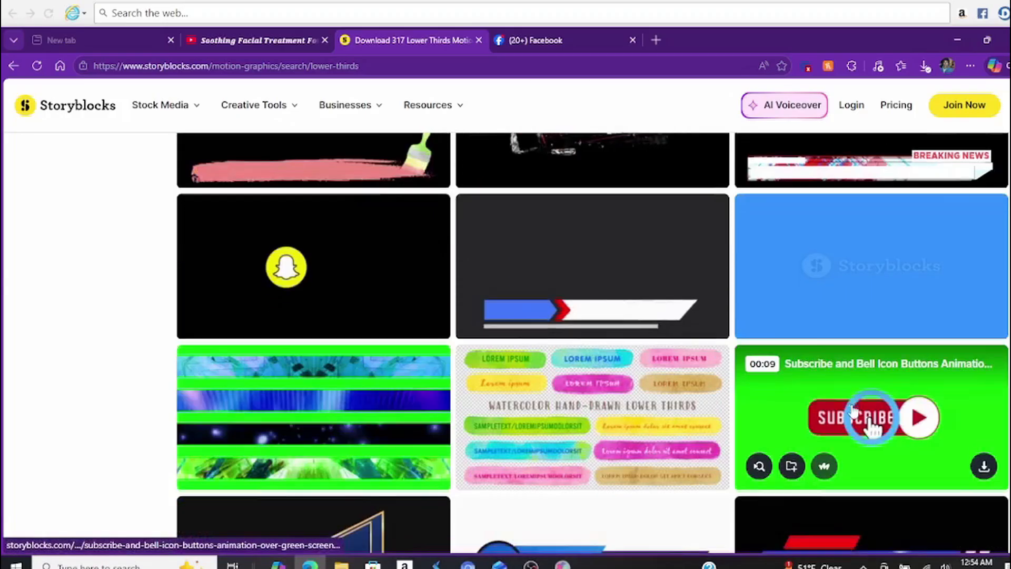
{"action": "scroll", "coordinate": [869, 421], "scroll_direction": "down", "scroll_amount": 1}
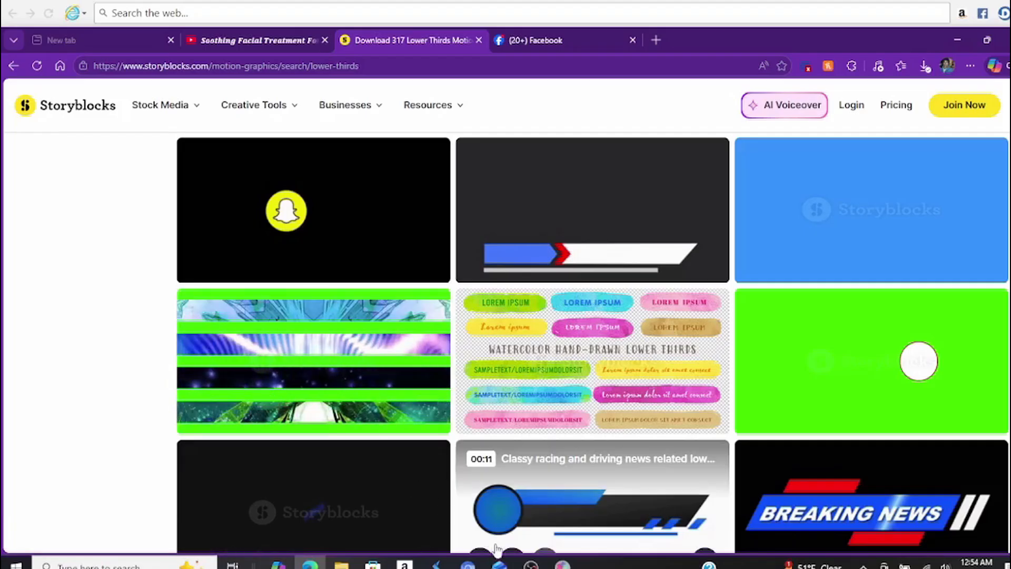
- Switch to Pinnacle Studio and move the theater-lights lower-third clip on A/V Track (1) directly after the first lower third
{"action": "left_click", "coordinate": [562, 563]}
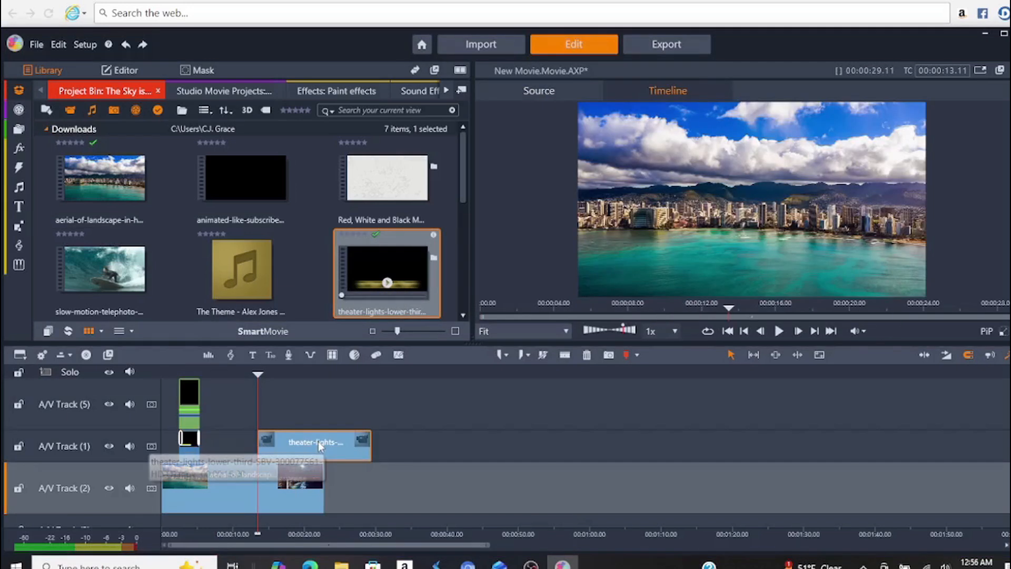
{"action": "left_click_drag", "start_coordinate": [315, 452], "coordinate": [266, 450]}
{"action": "left_click_drag", "start_coordinate": [258, 377], "coordinate": [323, 406]}
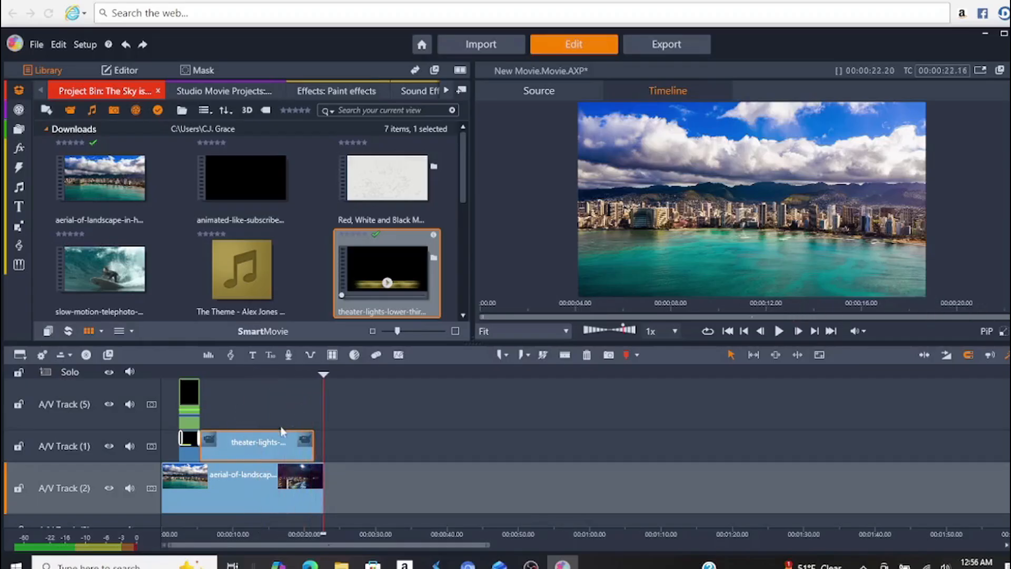
{"action": "left_click_drag", "start_coordinate": [264, 446], "coordinate": [271, 444]}
- Add a new title at 00:00:11.16 over the theater-lights clip and replace its placeholder text with the presenter's name
{"action": "left_click_drag", "start_coordinate": [324, 377], "coordinate": [244, 397]}
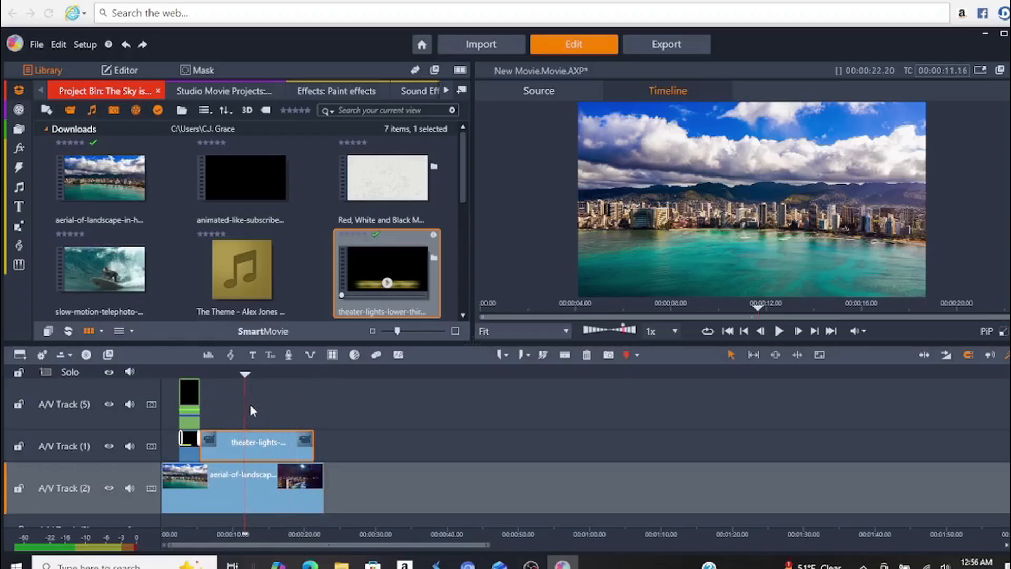
{"action": "left_click", "coordinate": [253, 355]}
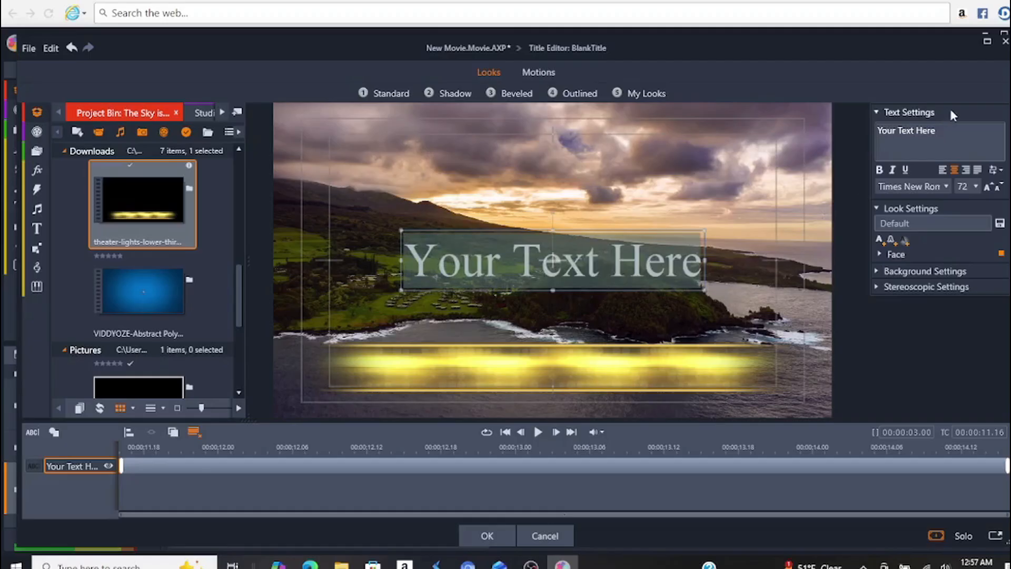
{"action": "left_click_drag", "start_coordinate": [935, 130], "coordinate": [871, 118]}
{"action": "type", "text": "C. "}
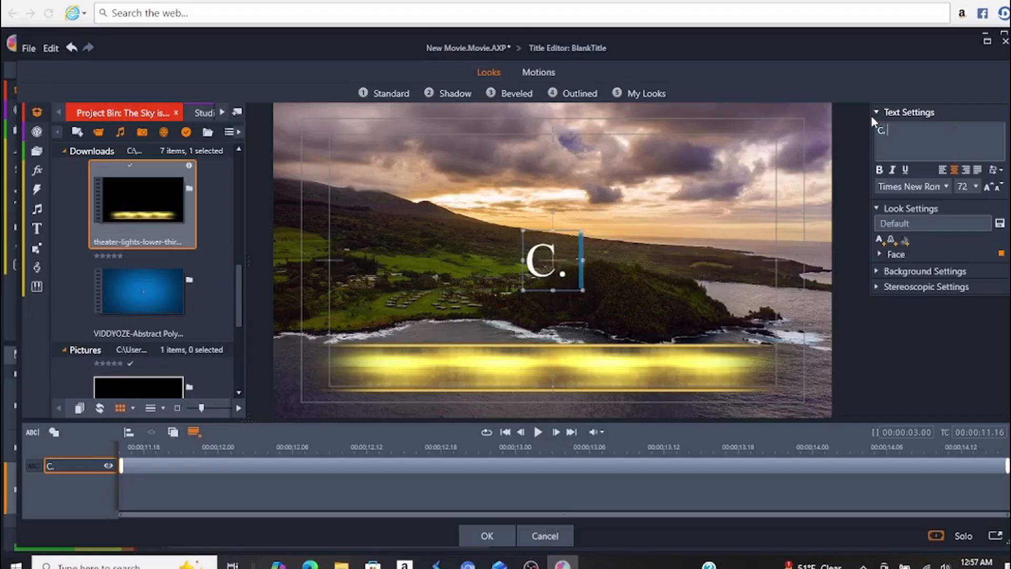
{"action": "type", "text": "J. G"}
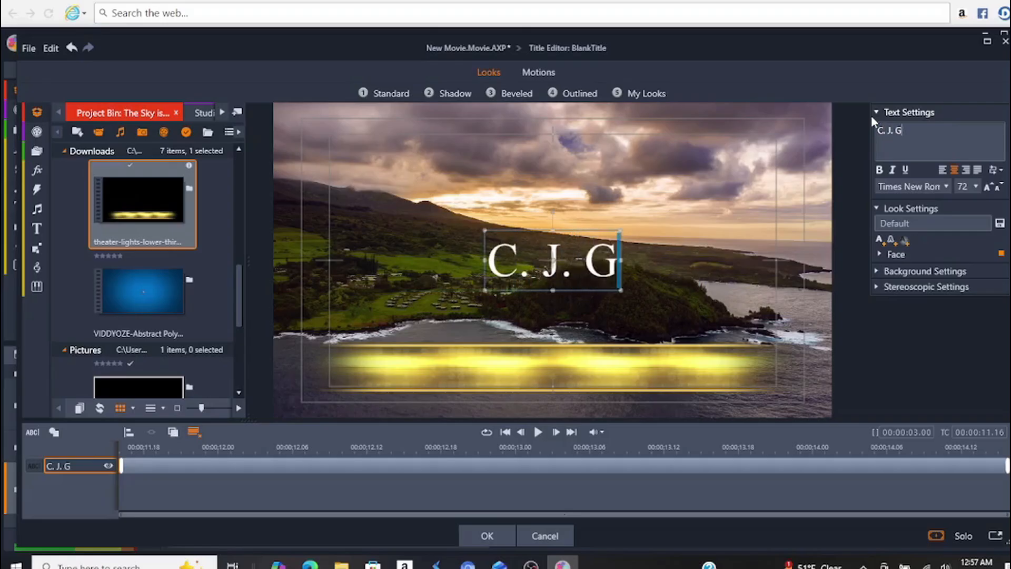
{"action": "type", "text": "race"}
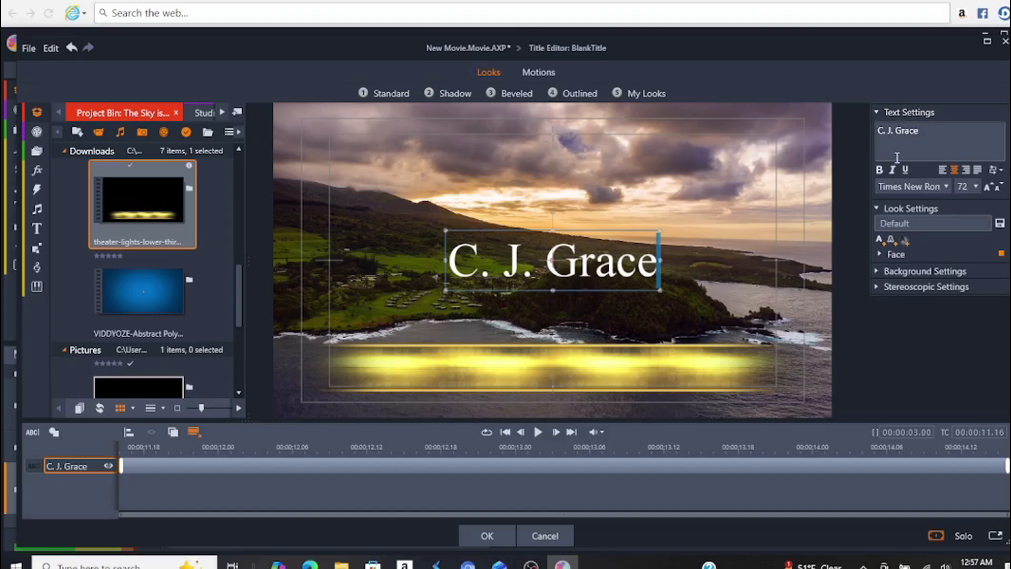
- Set the title's font to CASMIRA and place the name over the starting end of the glowing yellow bar
{"action": "left_click_drag", "start_coordinate": [935, 129], "coordinate": [876, 134]}
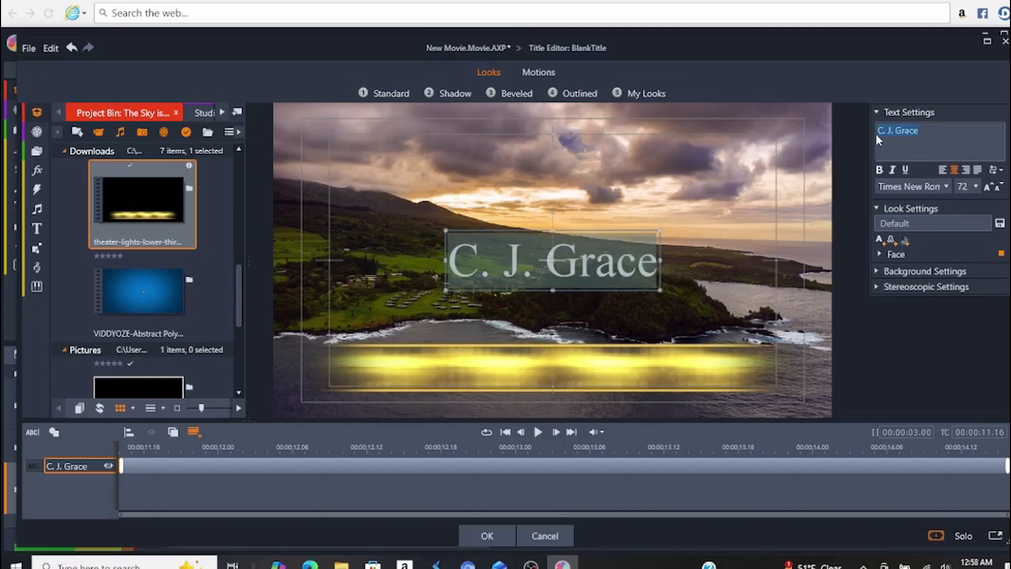
{"action": "left_click", "coordinate": [945, 190]}
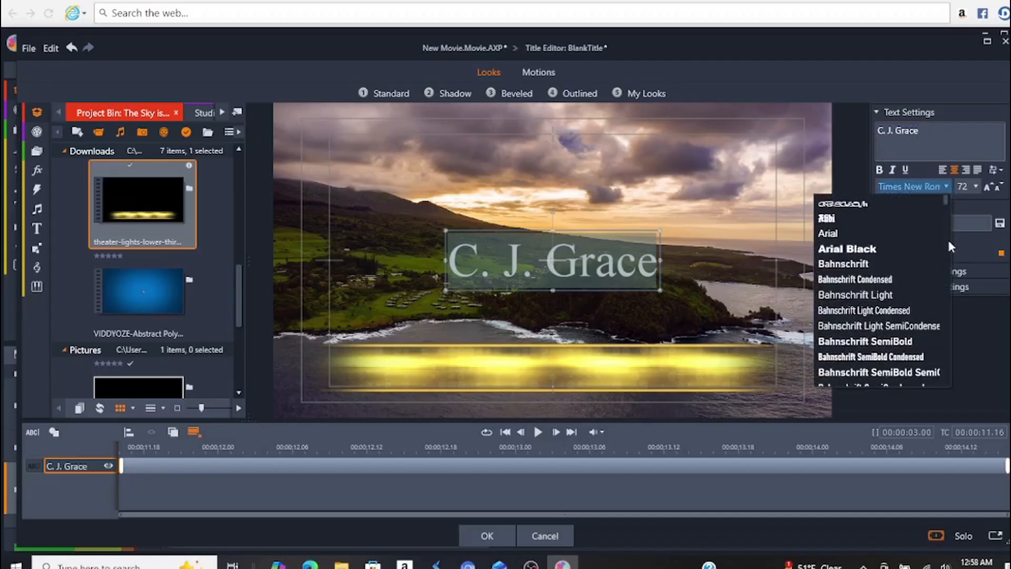
{"action": "scroll", "coordinate": [947, 238], "scroll_direction": "down", "scroll_amount": 2}
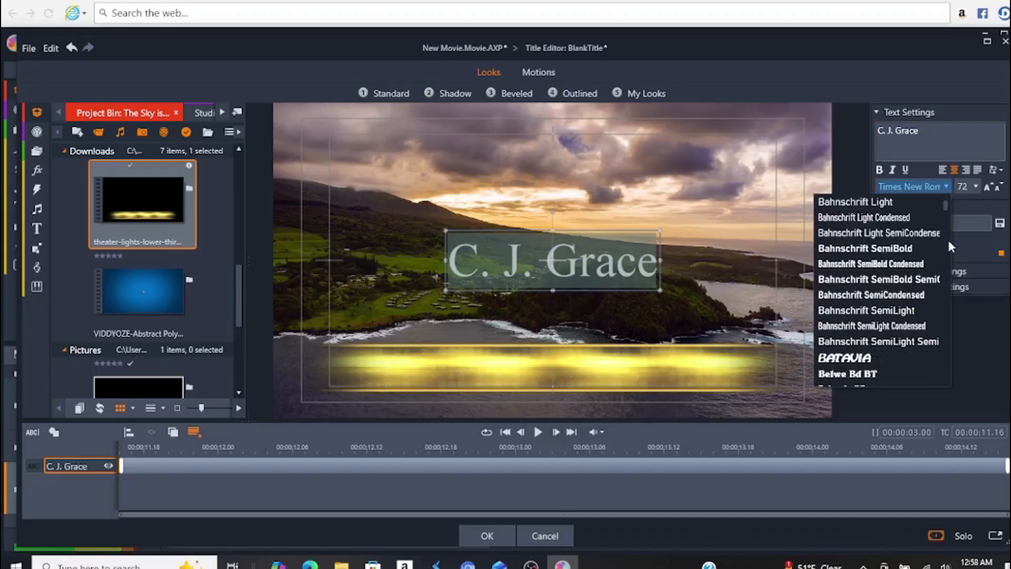
{"action": "scroll", "coordinate": [948, 243], "scroll_direction": "down", "scroll_amount": 2}
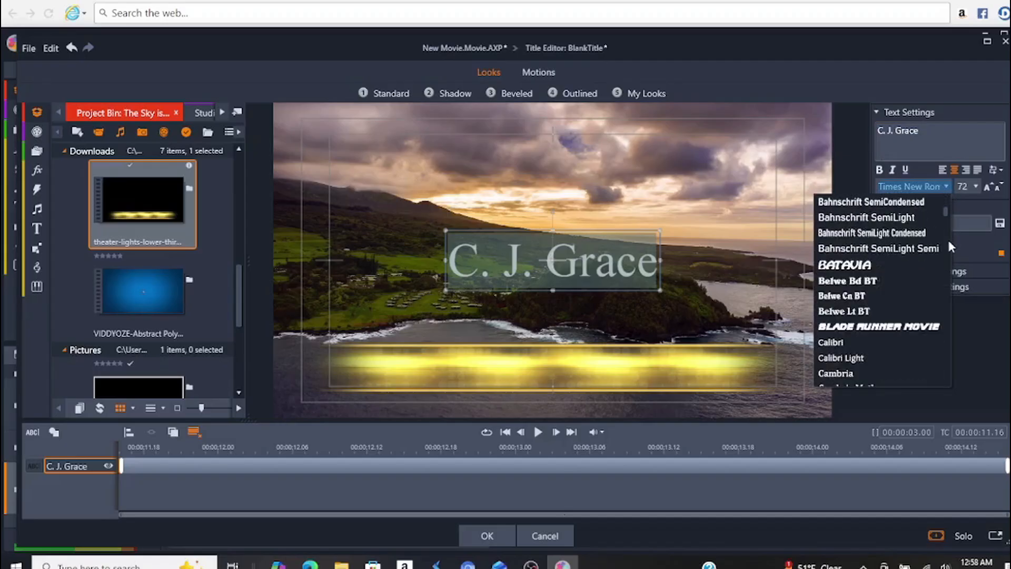
{"action": "scroll", "coordinate": [948, 242], "scroll_direction": "down", "scroll_amount": 1}
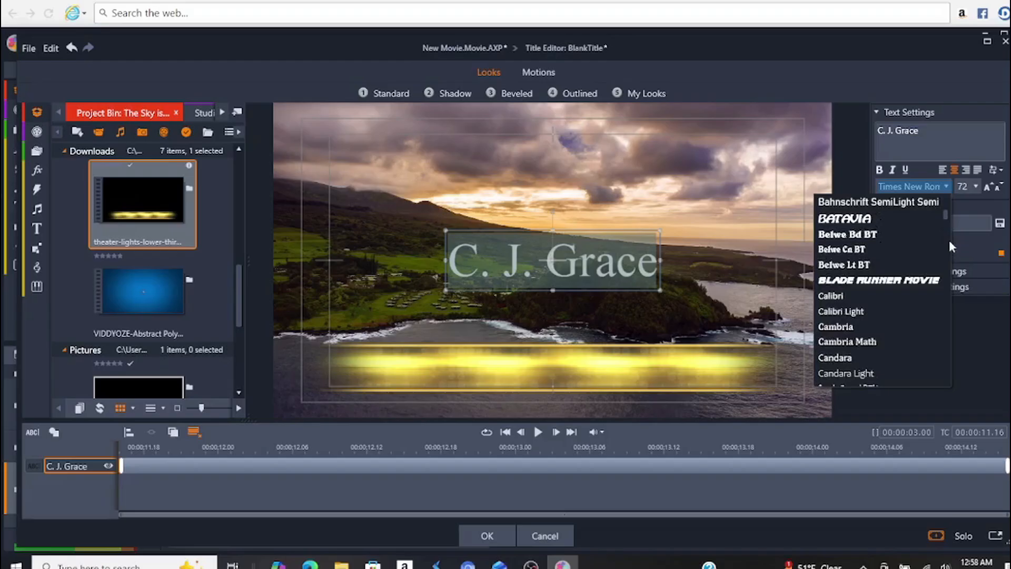
{"action": "scroll", "coordinate": [948, 239], "scroll_direction": "down", "scroll_amount": 5}
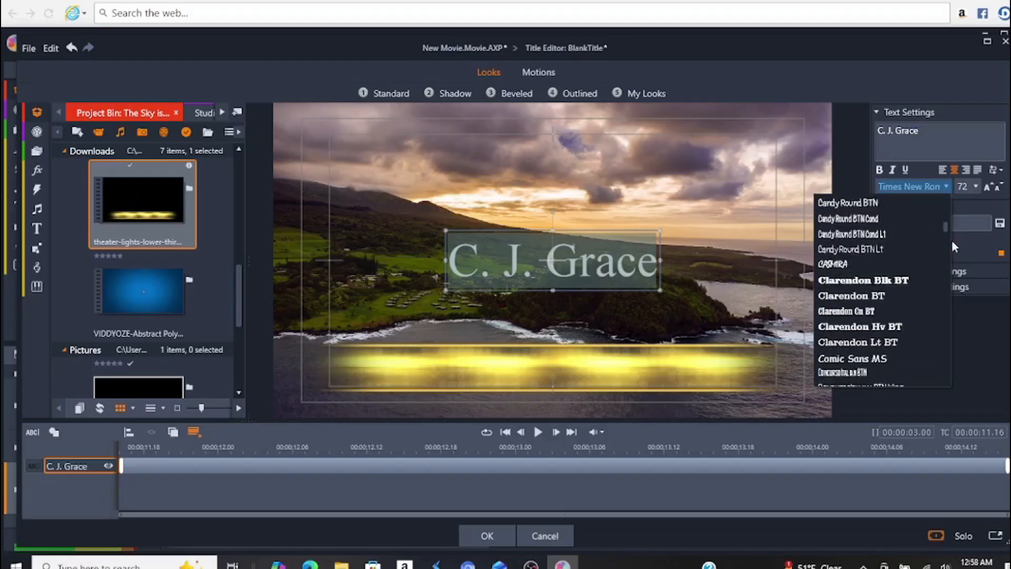
{"action": "left_click", "coordinate": [869, 267]}
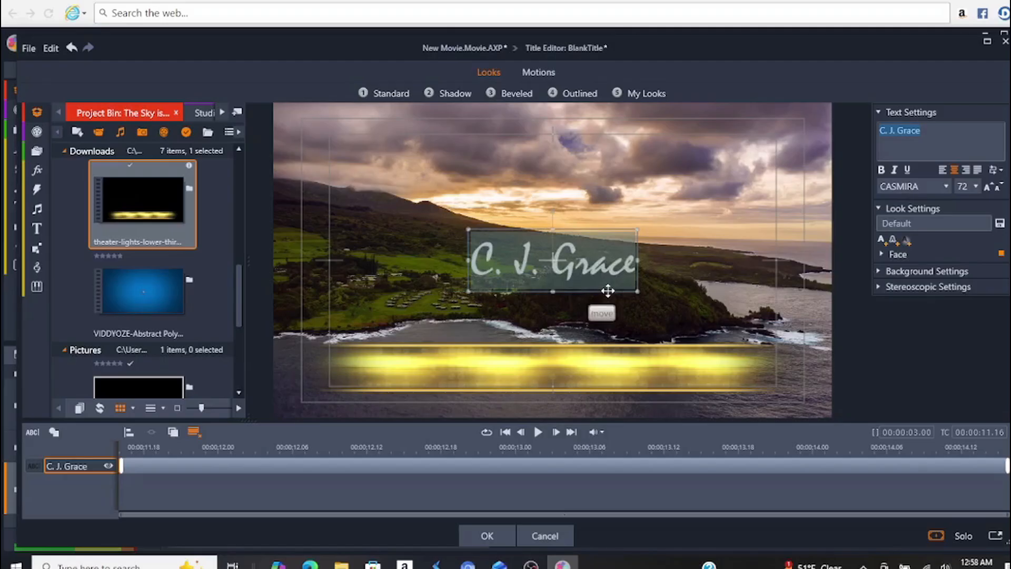
{"action": "left_click_drag", "start_coordinate": [608, 290], "coordinate": [477, 397]}
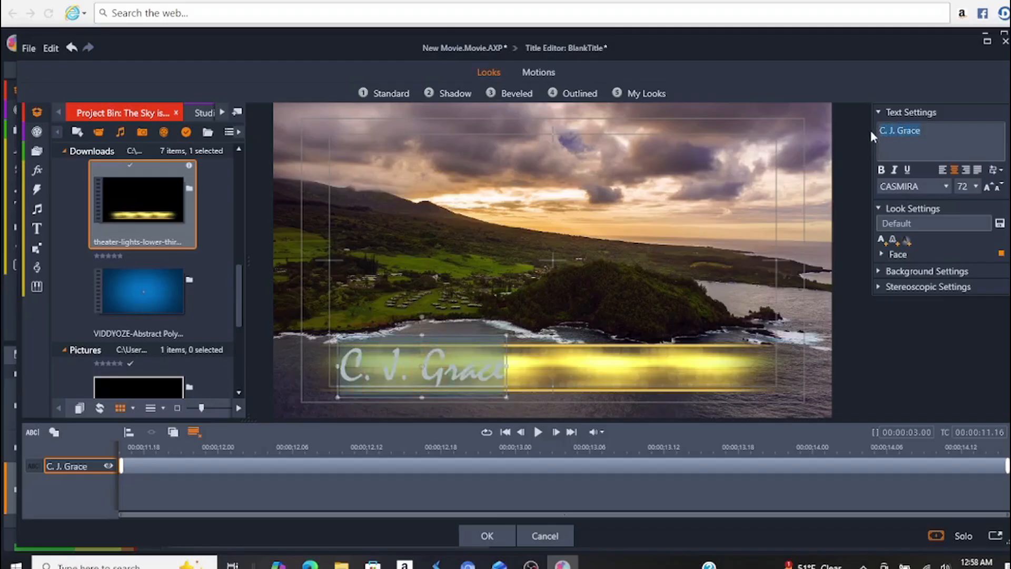
- Append "- ToGraphic4U" to the presenter's name in the title text and centre the longer line over the glowing yellow bar
{"action": "left_click", "coordinate": [920, 131]}
{"action": "left_click", "coordinate": [918, 131]}
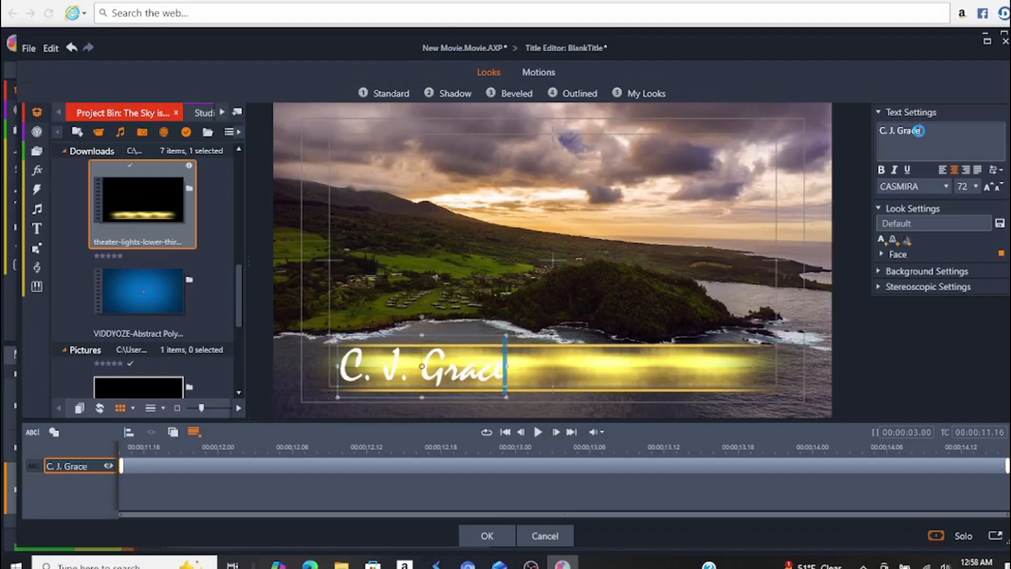
{"action": "type", "text": "- "}
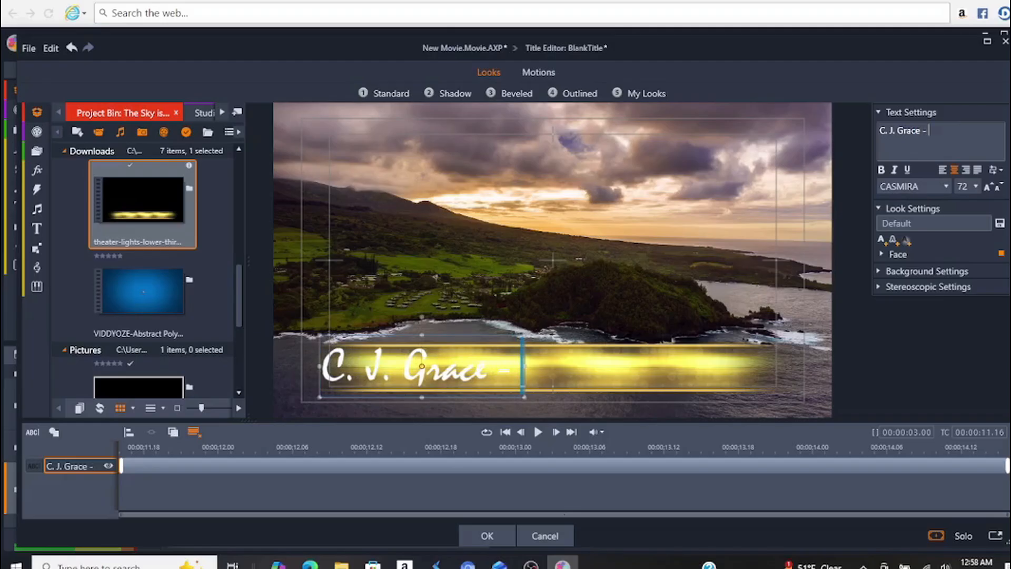
{"action": "type", "text": "To"}
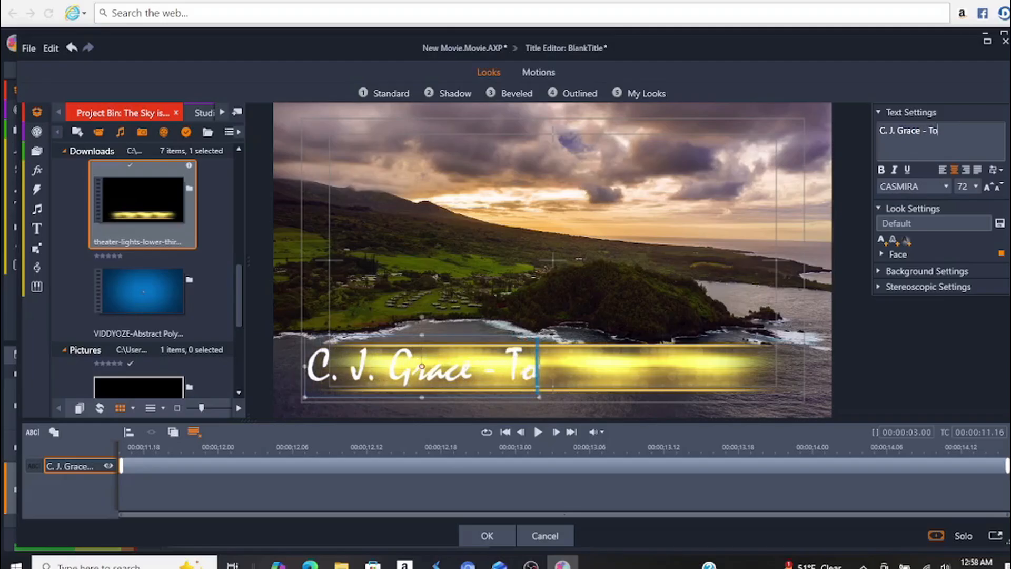
{"action": "type", "text": "Graphi"}
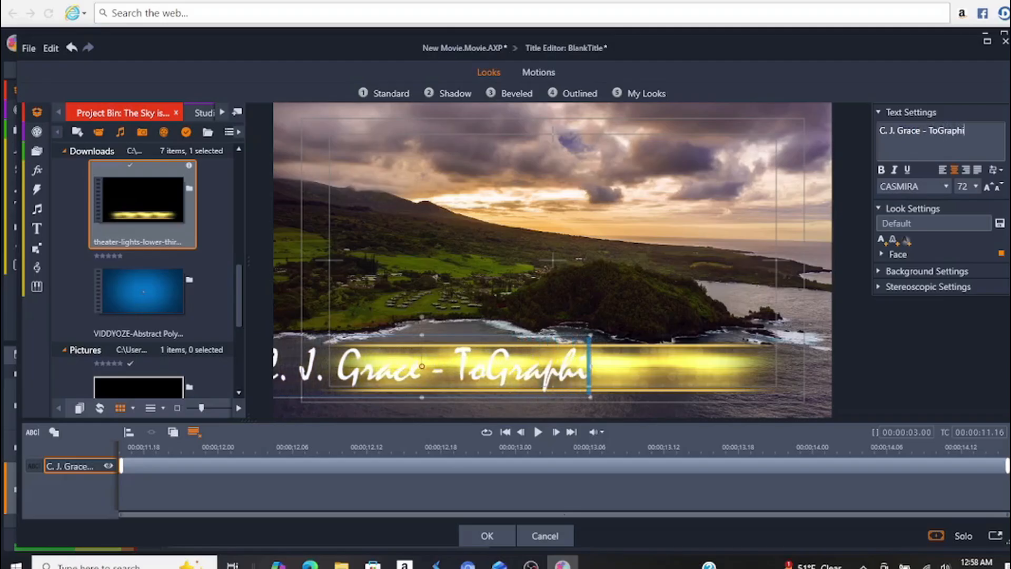
{"action": "type", "text": "c4U"}
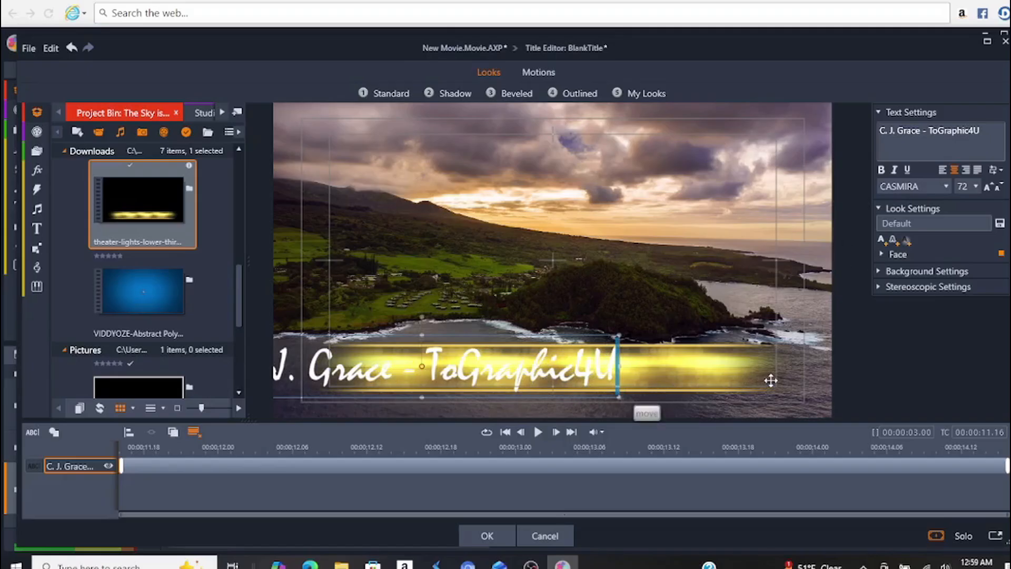
{"action": "left_click_drag", "start_coordinate": [587, 391], "coordinate": [579, 396]}
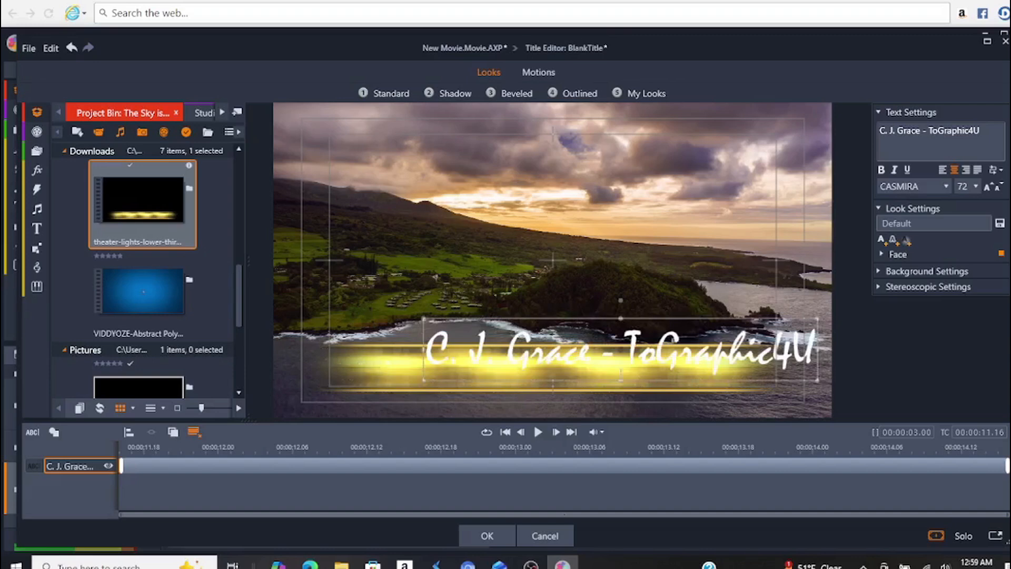
{"action": "left_click_drag", "start_coordinate": [636, 384], "coordinate": [575, 400]}
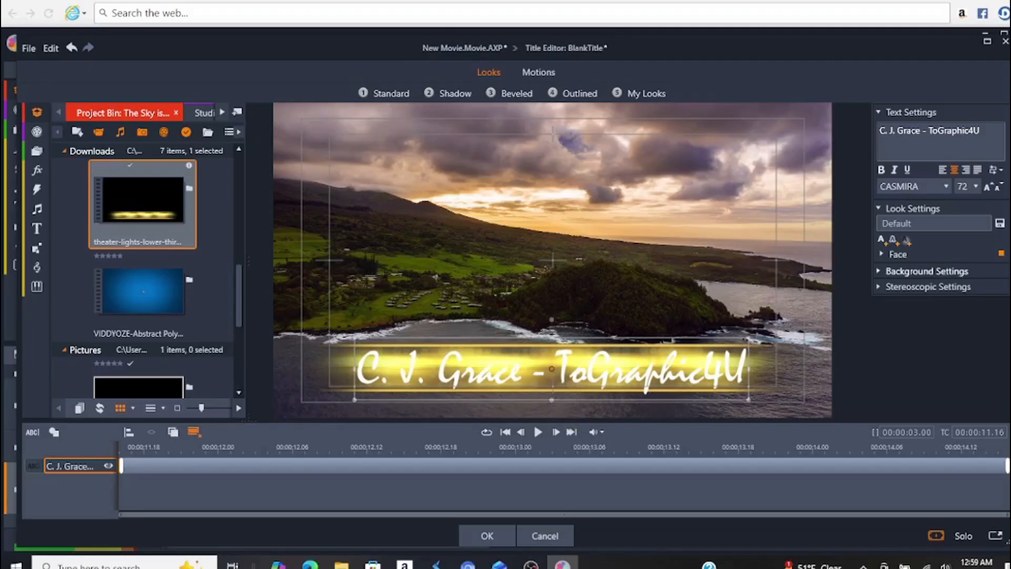
- Set the title text's face fill colour to near-black, RGB 16, 16, 16, and apply it
{"action": "left_click", "coordinate": [881, 255]}
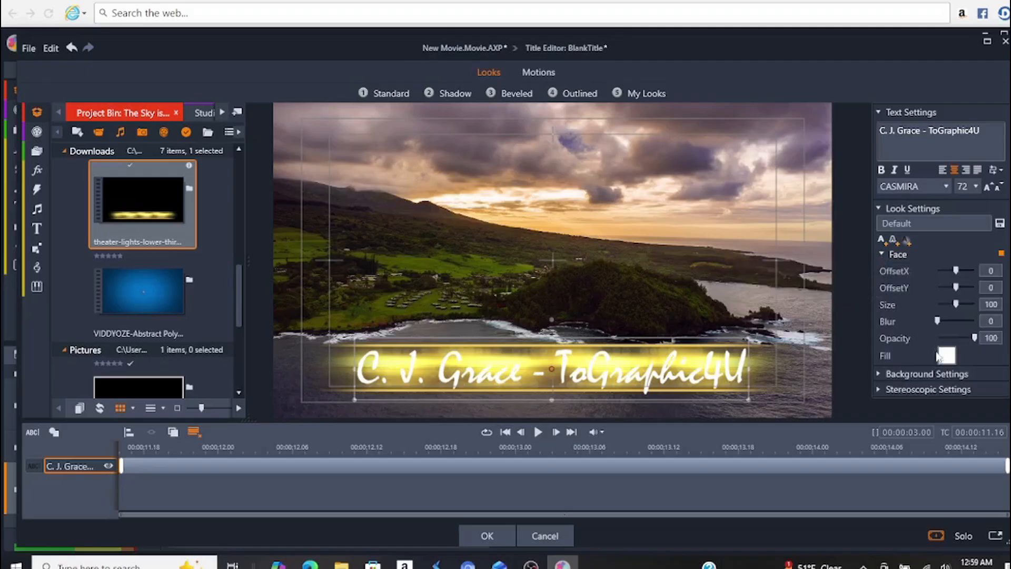
{"action": "left_click", "coordinate": [946, 357]}
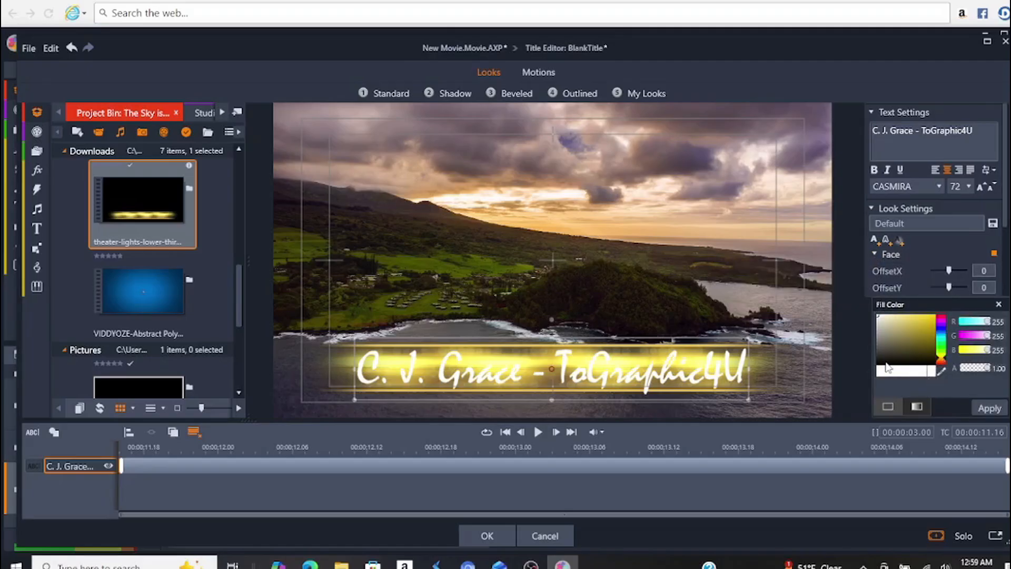
{"action": "left_click", "coordinate": [879, 363]}
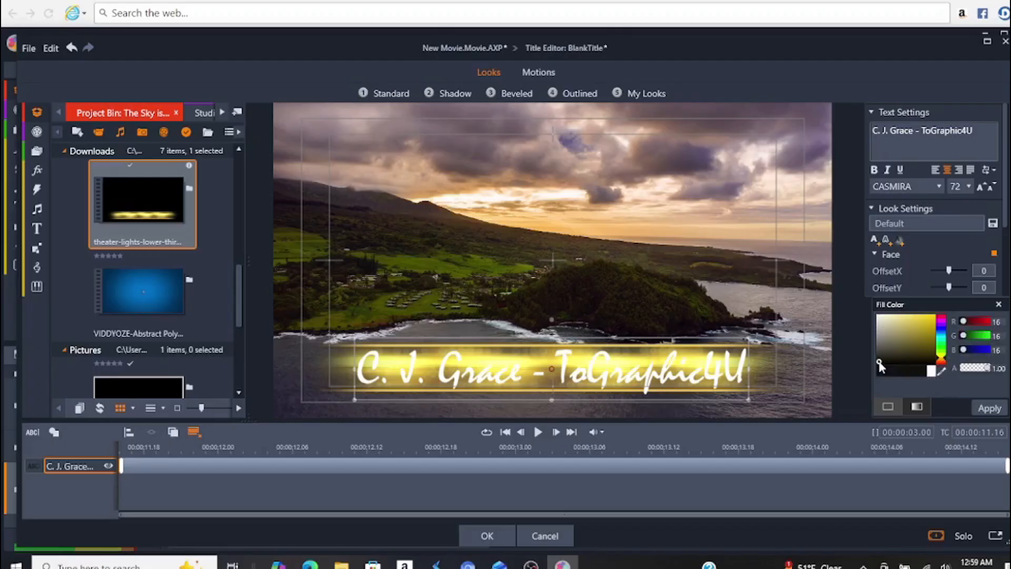
{"action": "left_click", "coordinate": [982, 410]}
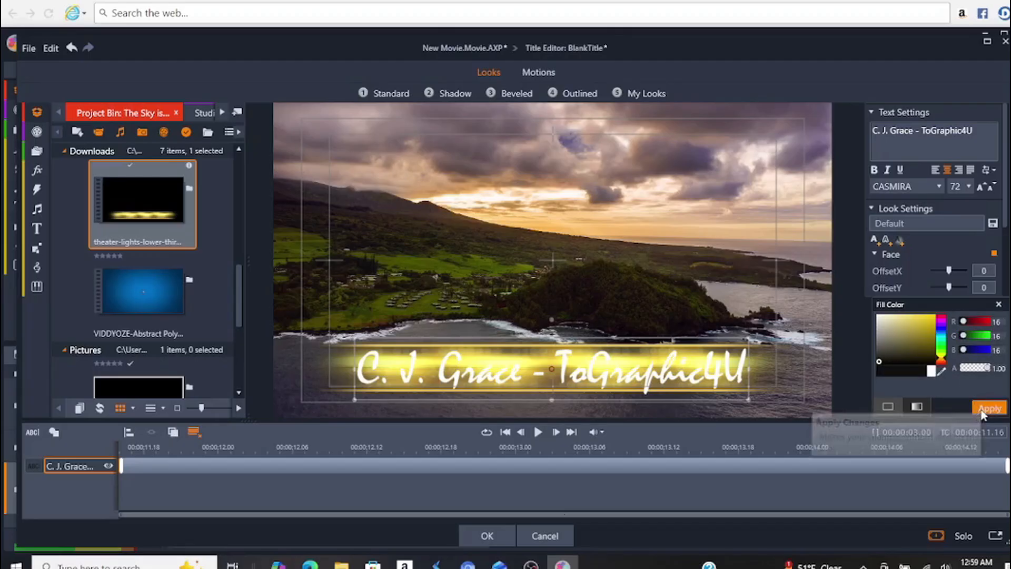
{"action": "left_click", "coordinate": [998, 306]}
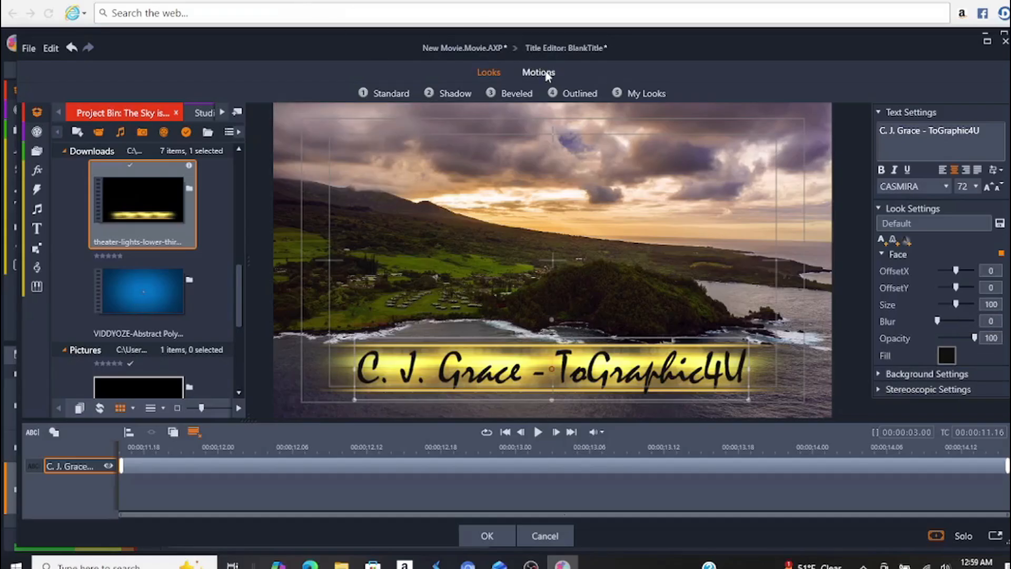
- Try the cyan, purple and orange beveled looks on the title text, settling on 17 - Green Bevel Looks
{"action": "left_click", "coordinate": [514, 96]}
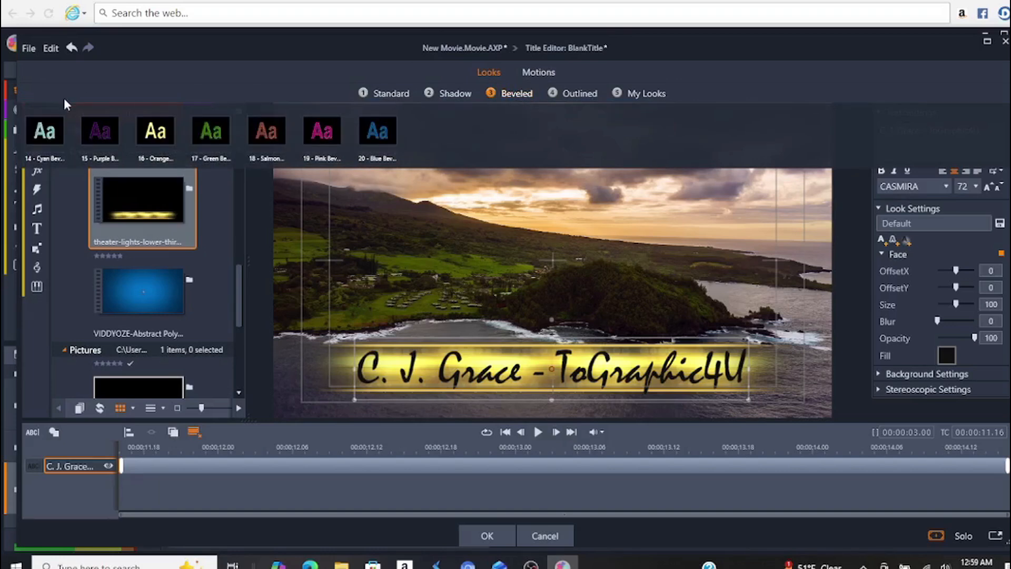
{"action": "left_click", "coordinate": [55, 128]}
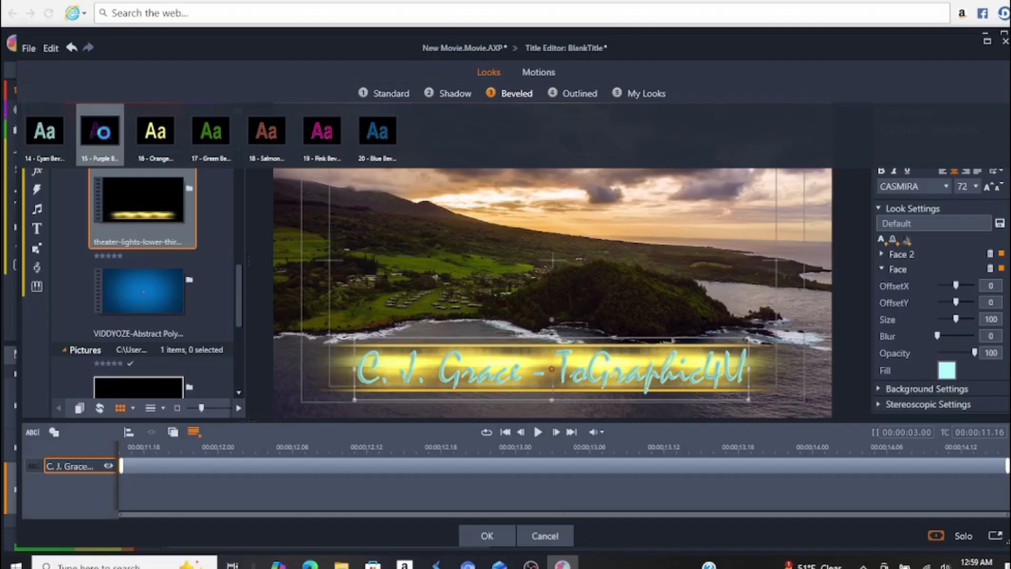
{"action": "left_click", "coordinate": [109, 129]}
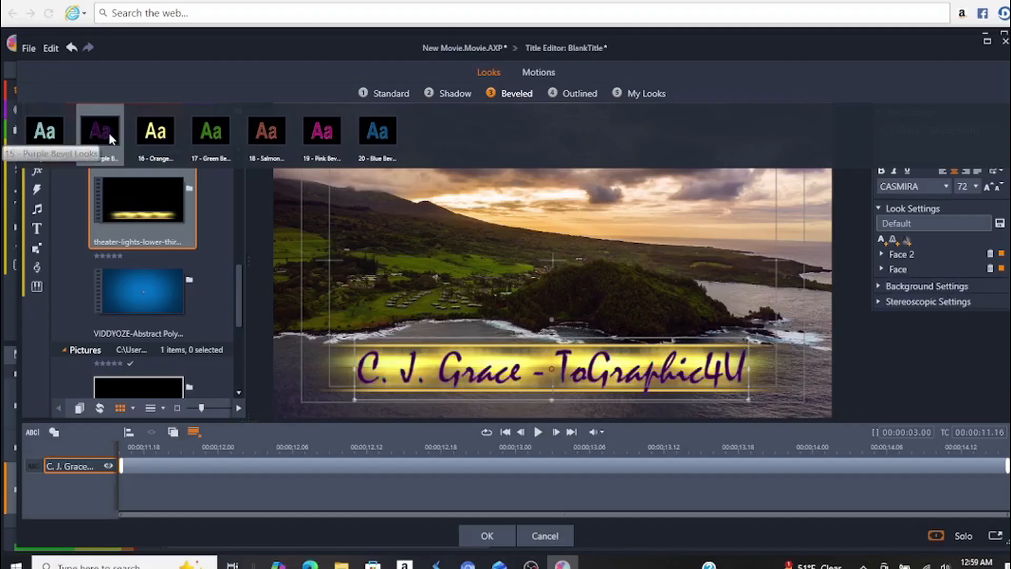
{"action": "left_click", "coordinate": [151, 133]}
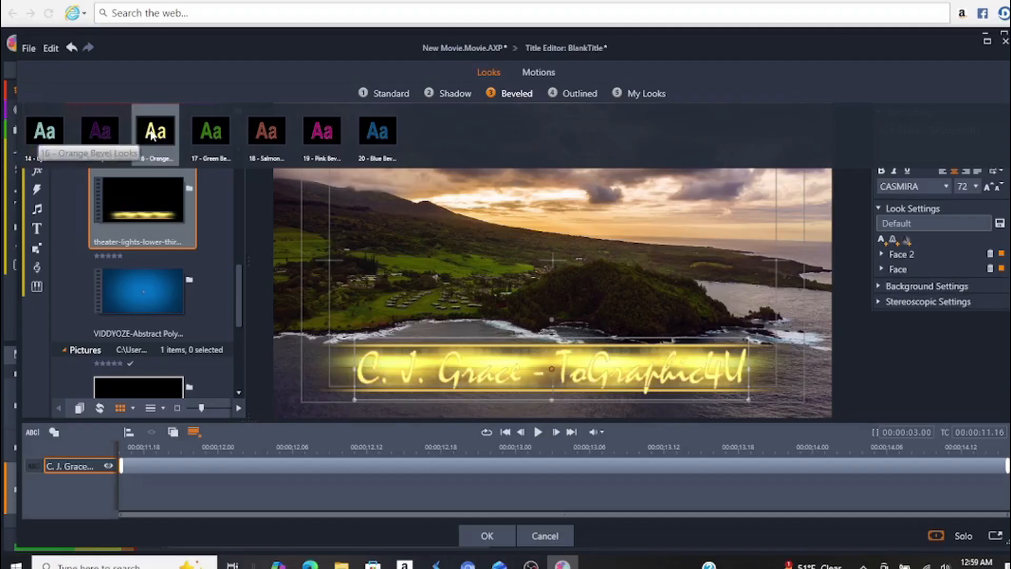
{"action": "left_click", "coordinate": [208, 136]}
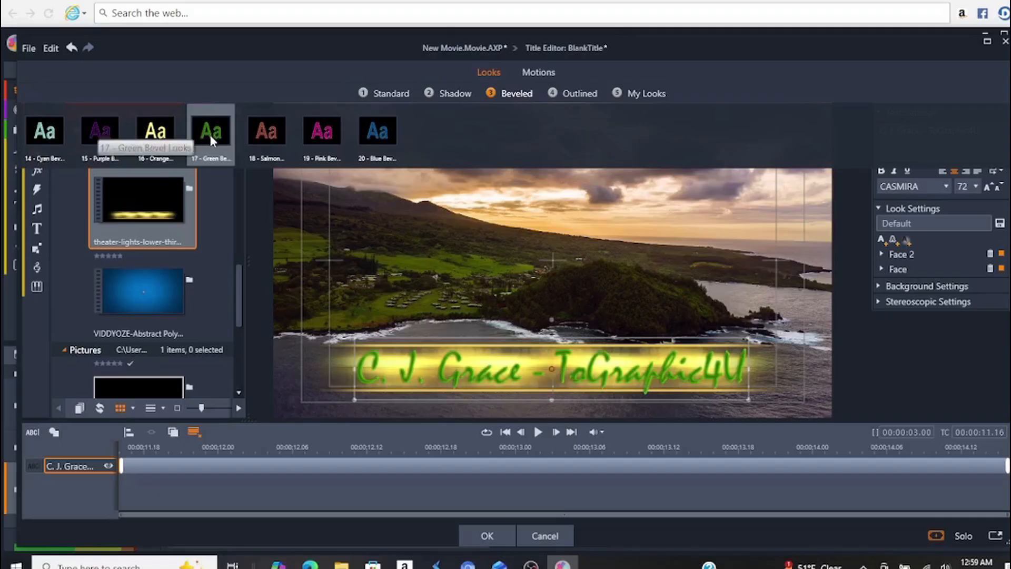
{"action": "left_click", "coordinate": [210, 138]}
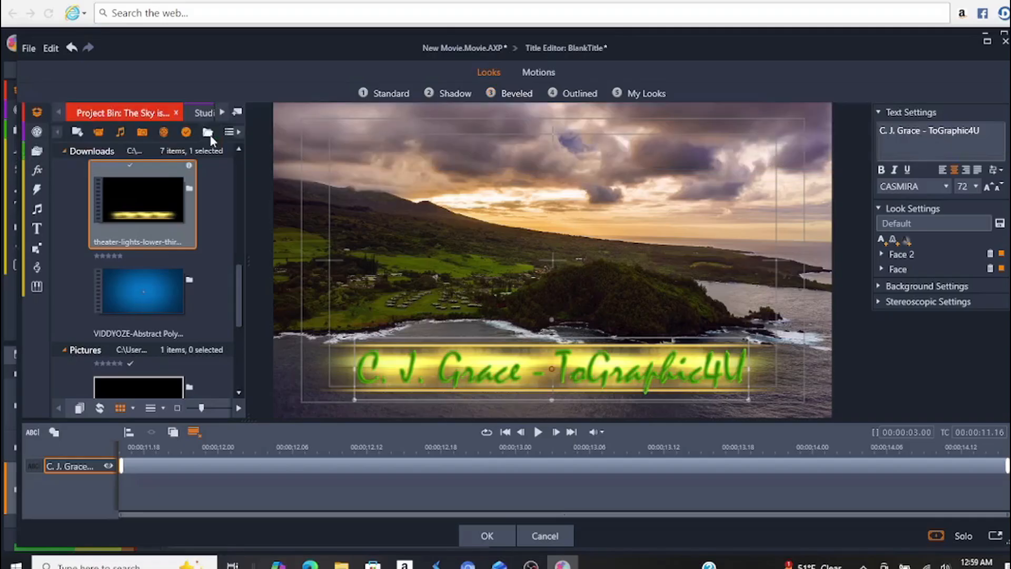
- Try an enter motion from behind on the title and apply 15 - Lines From Infinity instead
{"action": "left_click", "coordinate": [536, 74]}
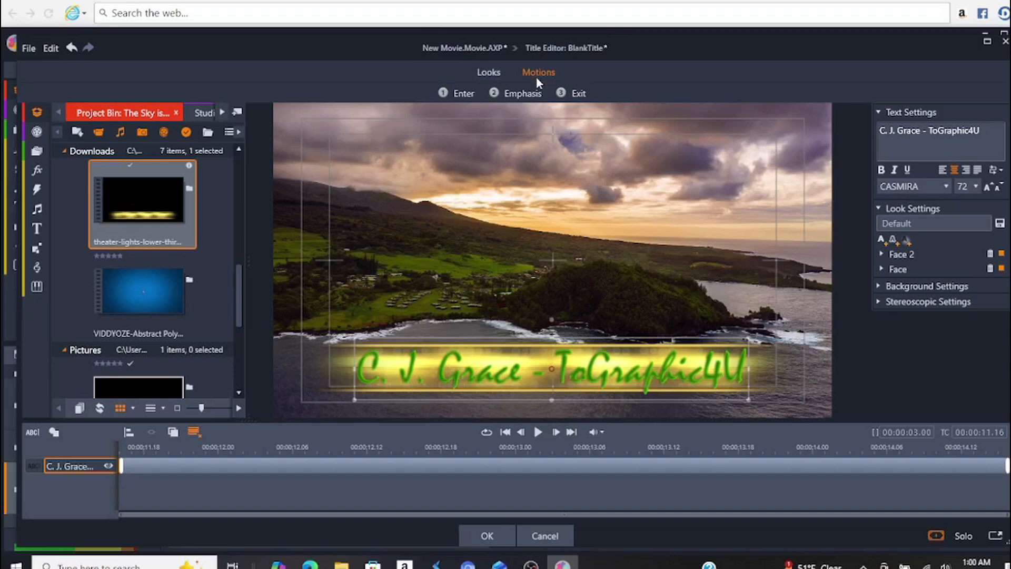
{"action": "left_click", "coordinate": [461, 95]}
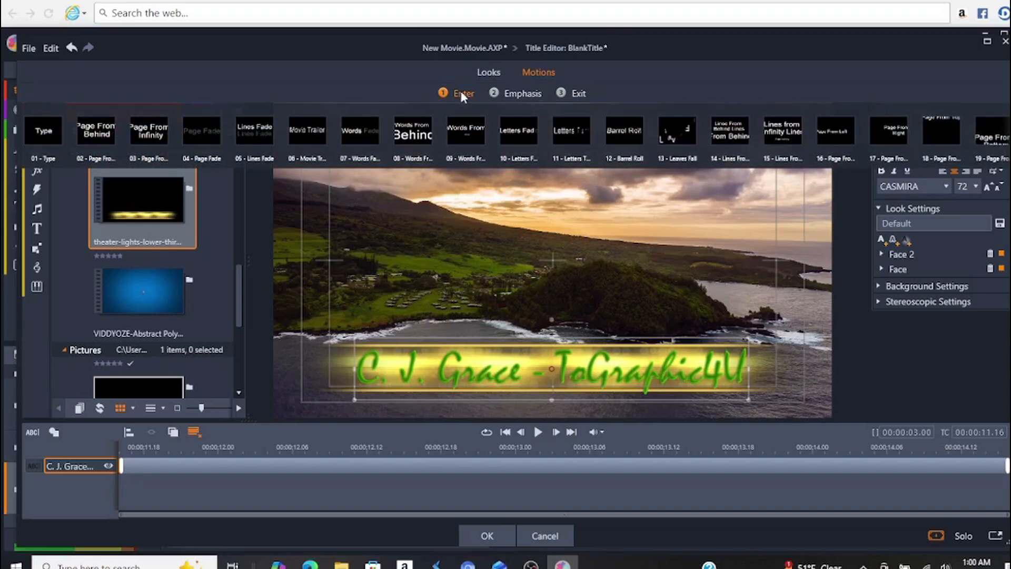
{"action": "left_click", "coordinate": [729, 131]}
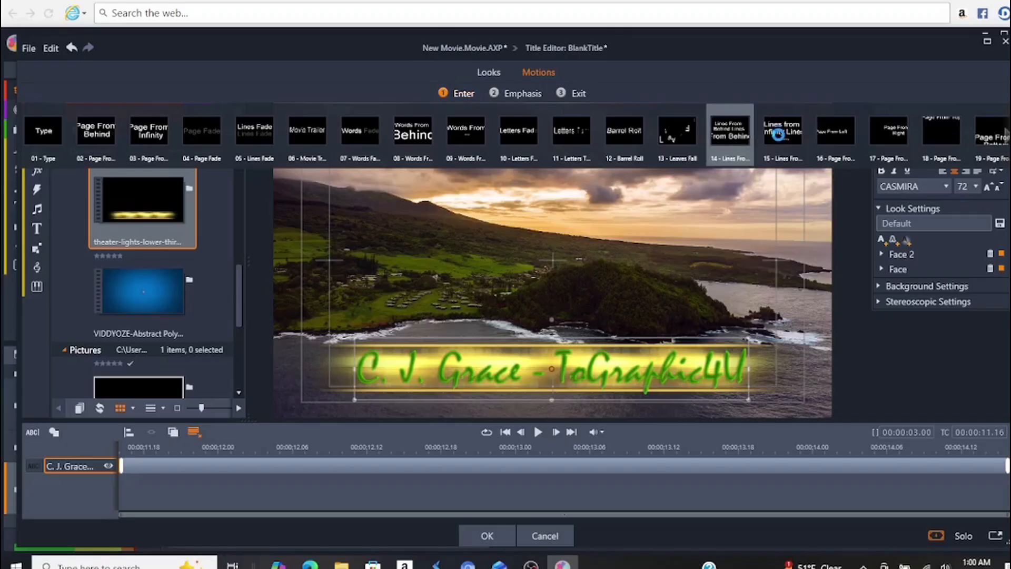
{"action": "left_click", "coordinate": [779, 134]}
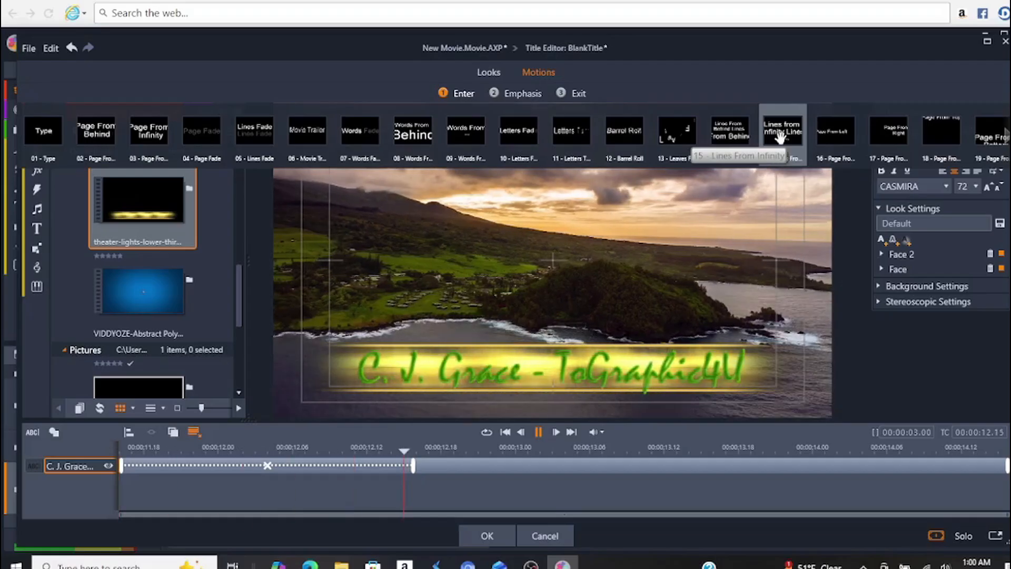
{"action": "left_click", "coordinate": [780, 136]}
- Add the matching Lines To Infinity exit motion to the title, stop its preview and save the title to the timeline
{"action": "left_click", "coordinate": [580, 95]}
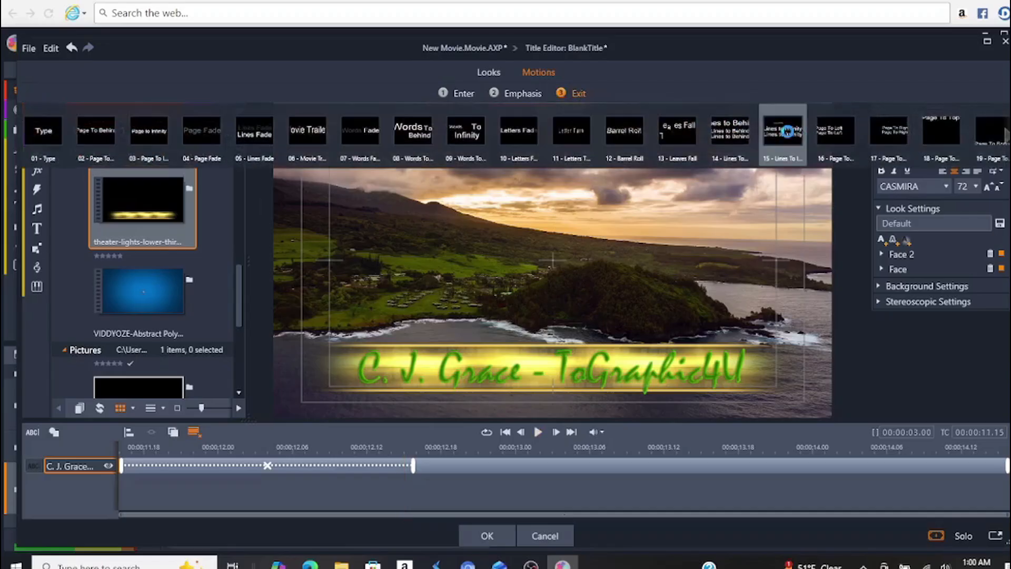
{"action": "left_click", "coordinate": [787, 131]}
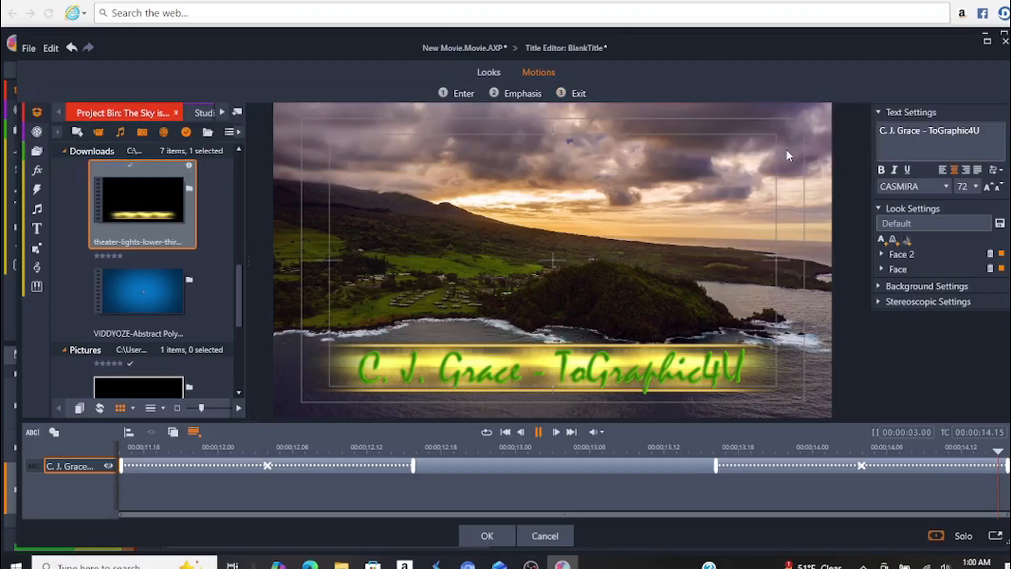
{"action": "left_click", "coordinate": [536, 434]}
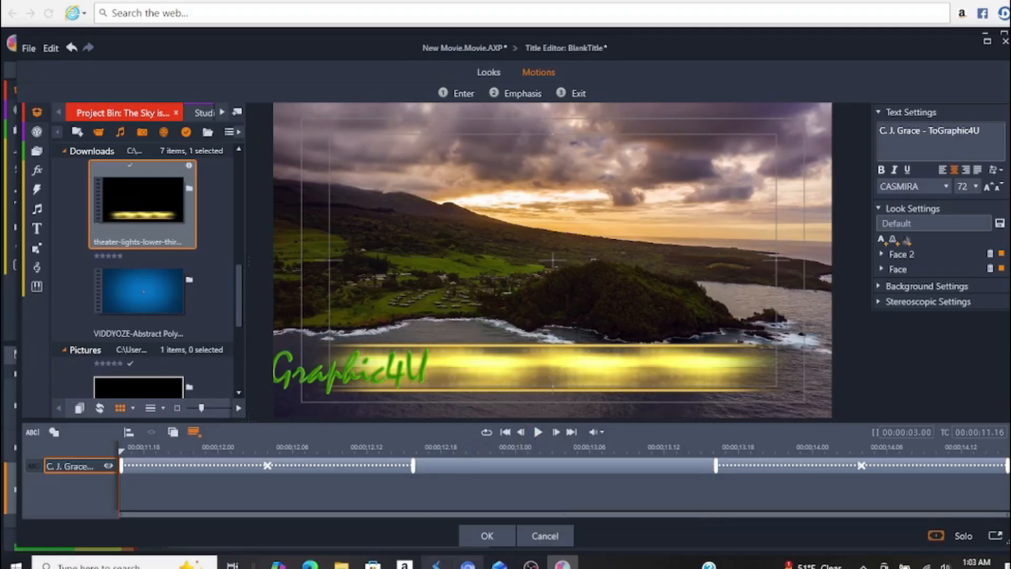
{"action": "left_click", "coordinate": [489, 542]}
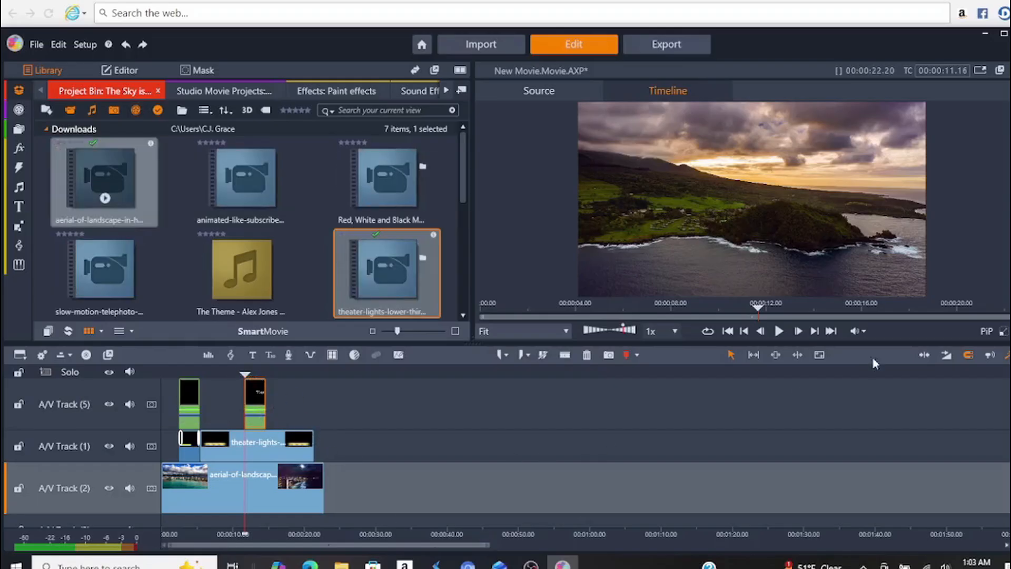
- Play the timeline from 00:00:11.11 to check the animated title over the theater-lights lower third
{"action": "left_click", "coordinate": [760, 331]}
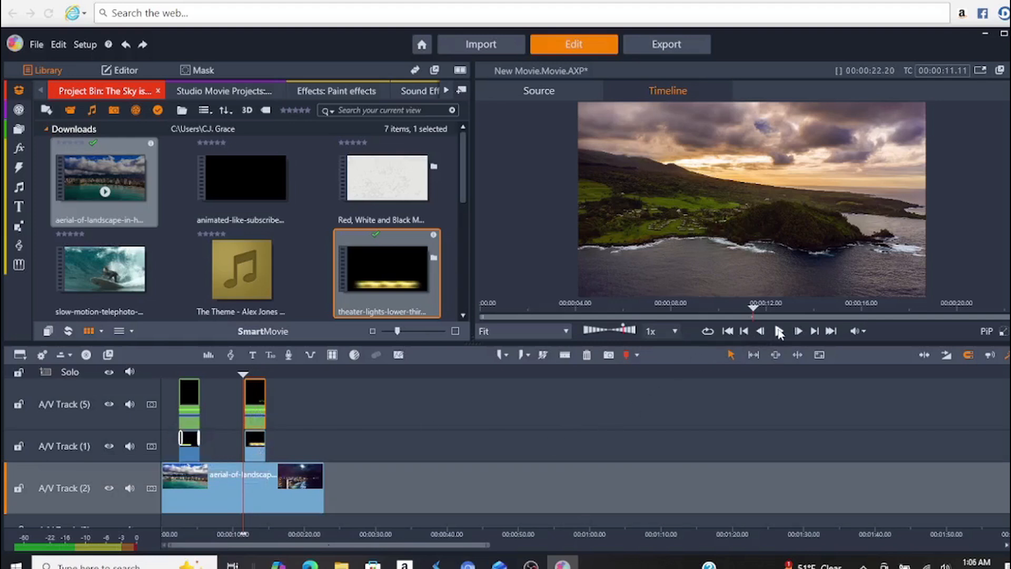
{"action": "left_click", "coordinate": [778, 331]}
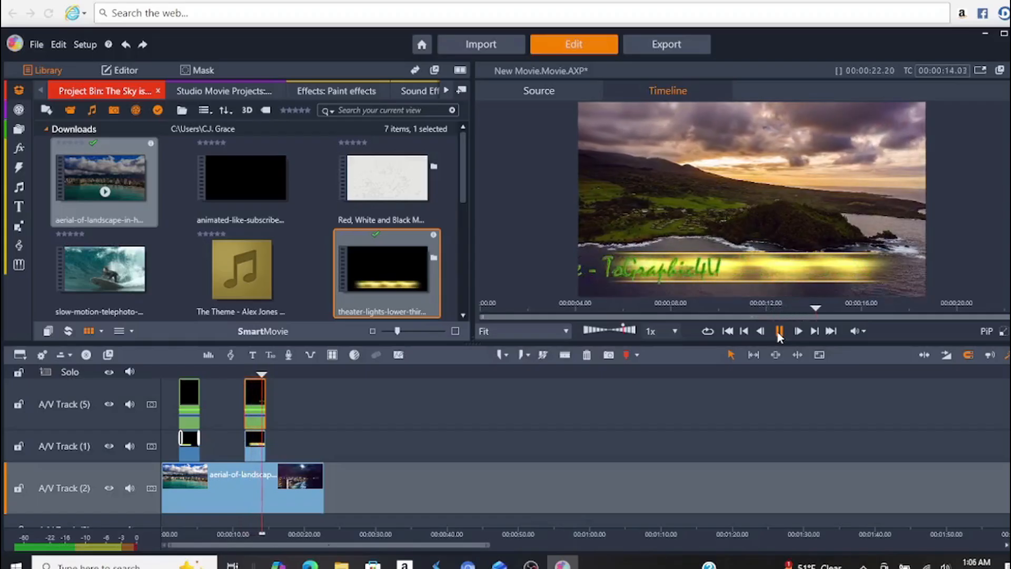
{"action": "left_click", "coordinate": [779, 331]}
- Play both lower thirds from 00:00:02.06 until past the second one, and return the playhead to 00:00:02.02
{"action": "left_click_drag", "start_coordinate": [277, 376], "coordinate": [177, 378]}
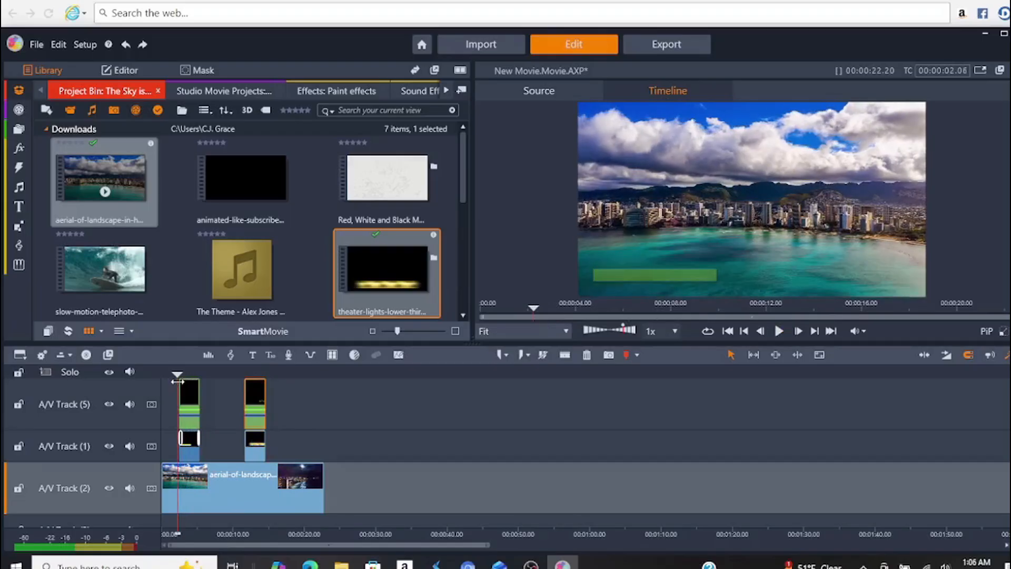
{"action": "left_click", "coordinate": [779, 331]}
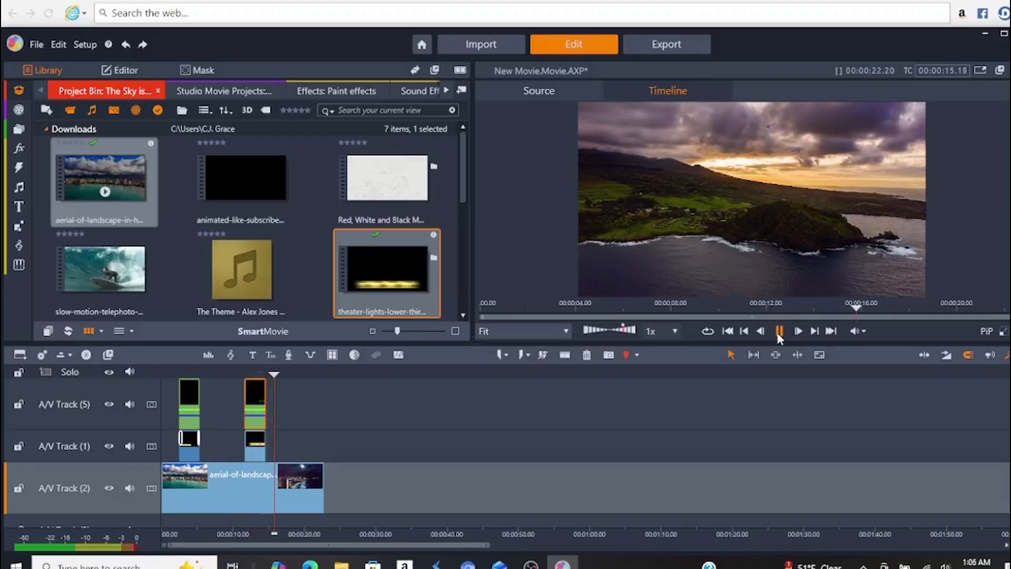
{"action": "left_click", "coordinate": [778, 331]}
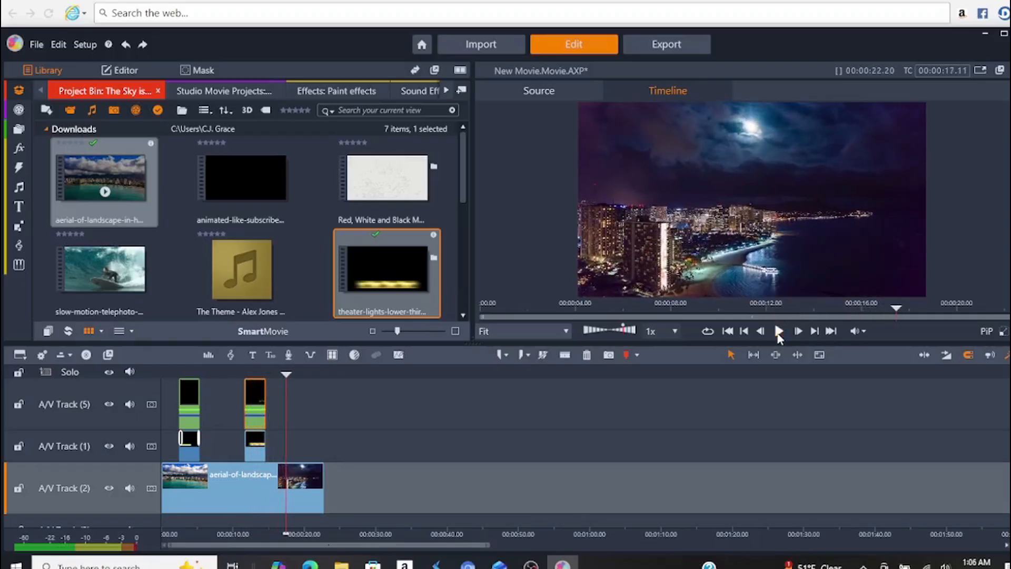
{"action": "left_click_drag", "start_coordinate": [285, 375], "coordinate": [280, 375]}
{"action": "left_click", "coordinate": [177, 374]}
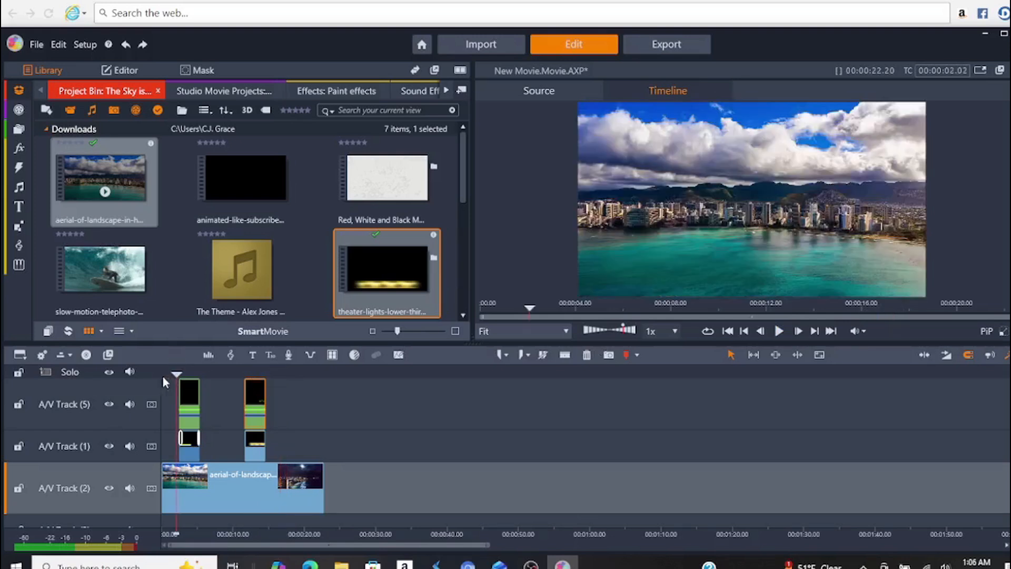